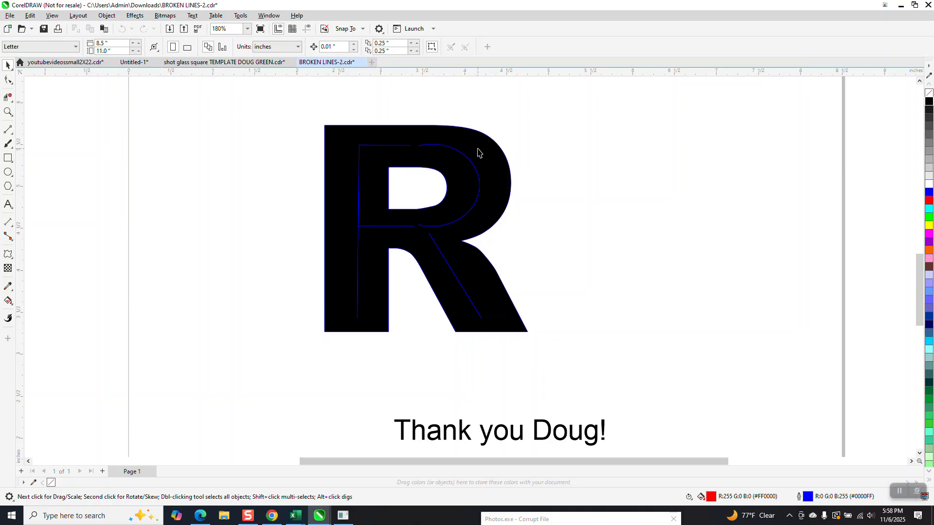
- Duplicate the black letter R to the empty area beside it and fill the copy with light gray
{"action": "key", "text": "KP_Add"}
{"action": "left_click_drag", "start_coordinate": [488, 167], "coordinate": [721, 163]}
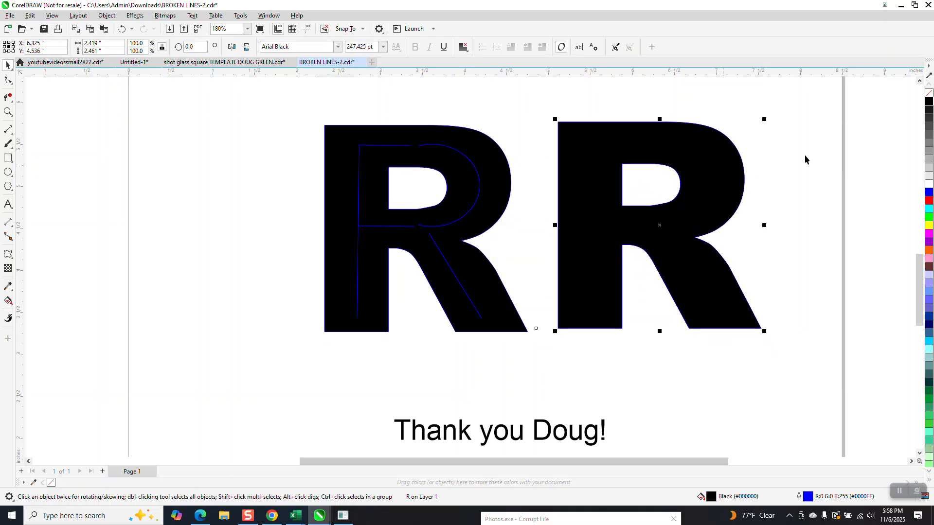
{"action": "left_click", "coordinate": [929, 177]}
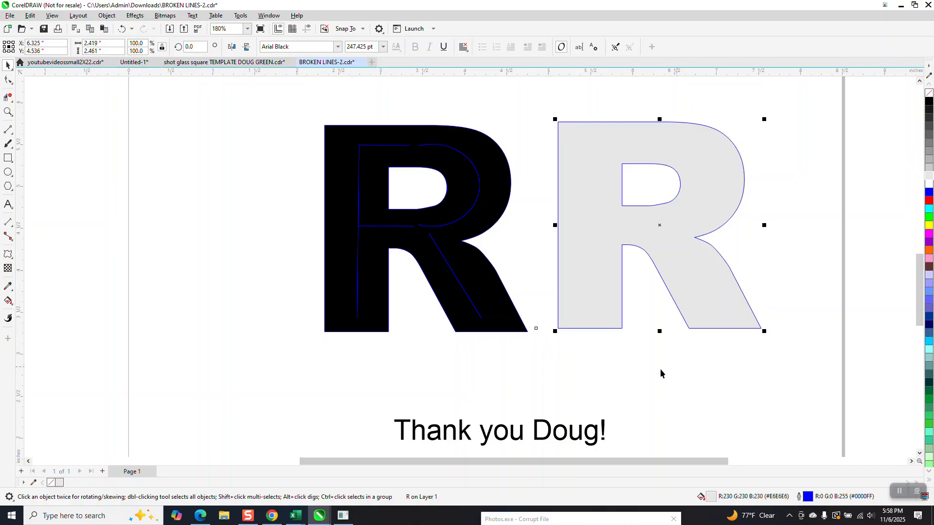
- Convert the gray R to curves
{"action": "left_click", "coordinate": [9, 112]}
{"action": "left_click_drag", "start_coordinate": [564, 178], "coordinate": [809, 388]}
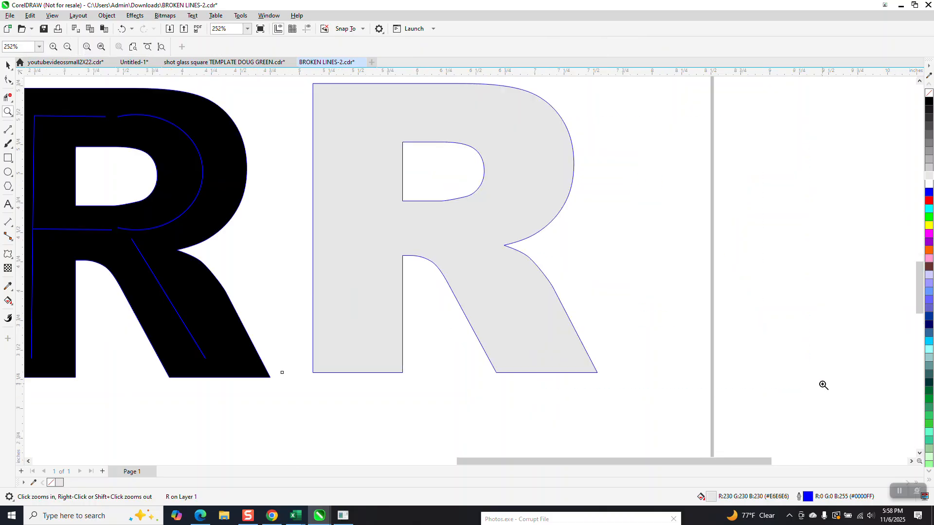
{"action": "left_click", "coordinate": [8, 221]}
{"action": "left_click", "coordinate": [29, 223]}
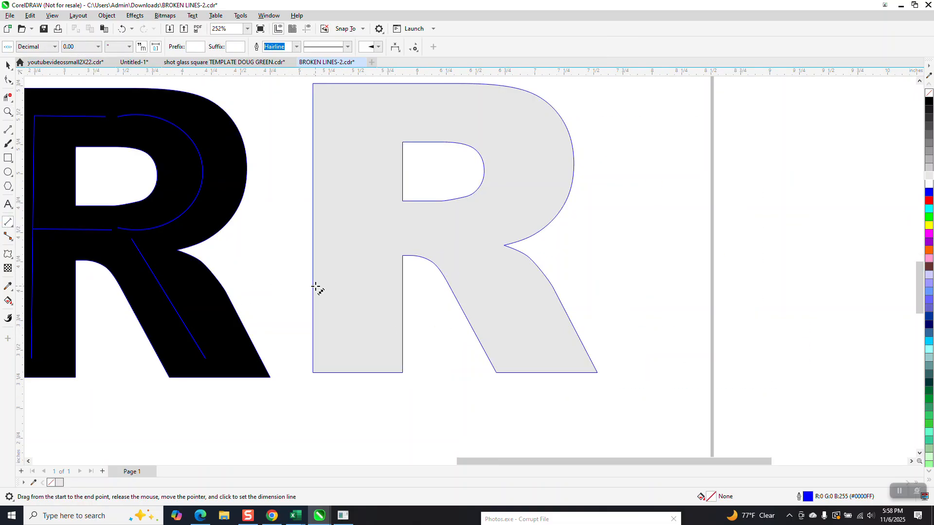
{"action": "key", "text": "space"}
{"action": "left_click", "coordinate": [444, 139]}
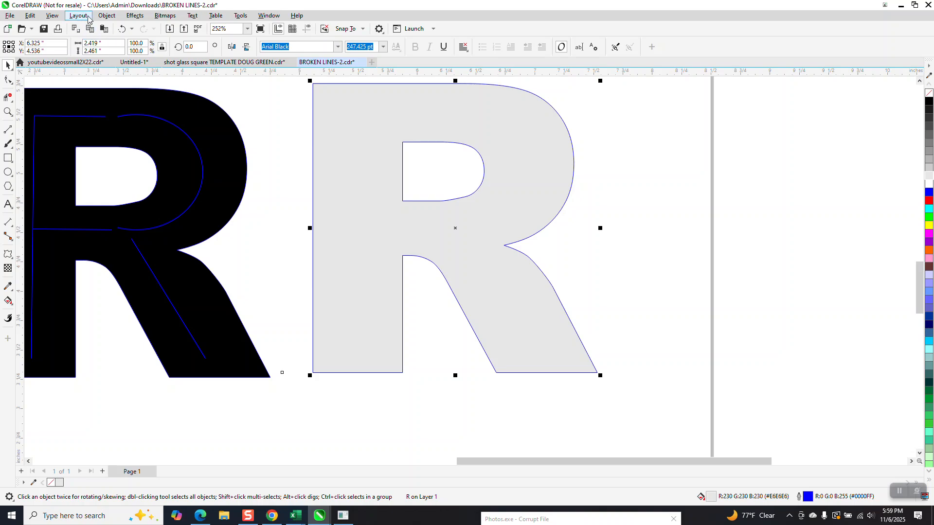
{"action": "left_click", "coordinate": [107, 16]}
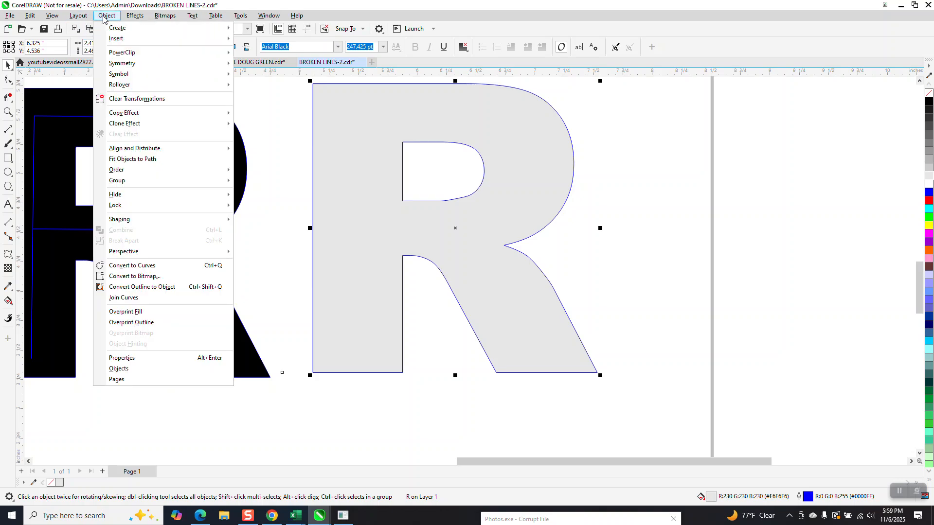
{"action": "left_click", "coordinate": [152, 267]}
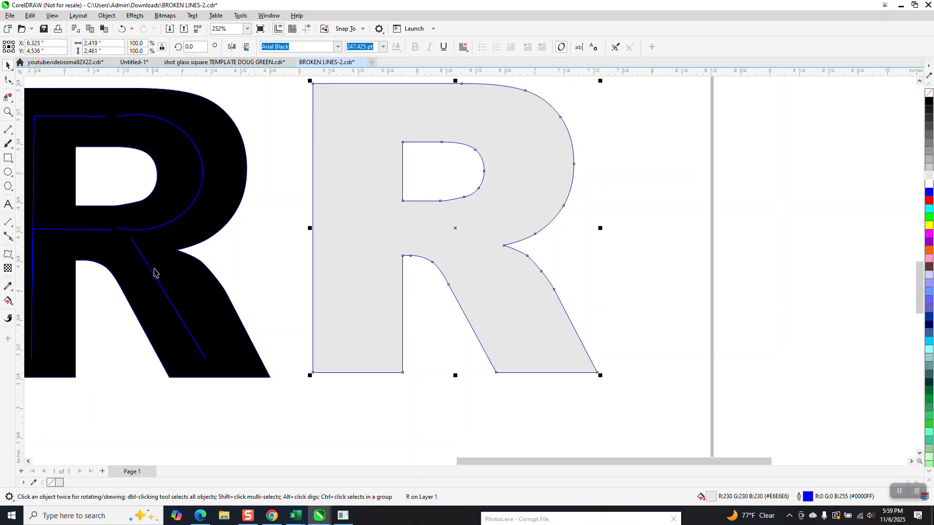
- Dimension the width of the gray R's vertical stem, from its outer edge to its inner edge
{"action": "left_click", "coordinate": [14, 230]}
{"action": "left_click", "coordinate": [38, 220]}
{"action": "left_click_drag", "start_coordinate": [313, 289], "coordinate": [402, 292]}
{"action": "left_click", "coordinate": [316, 293]}
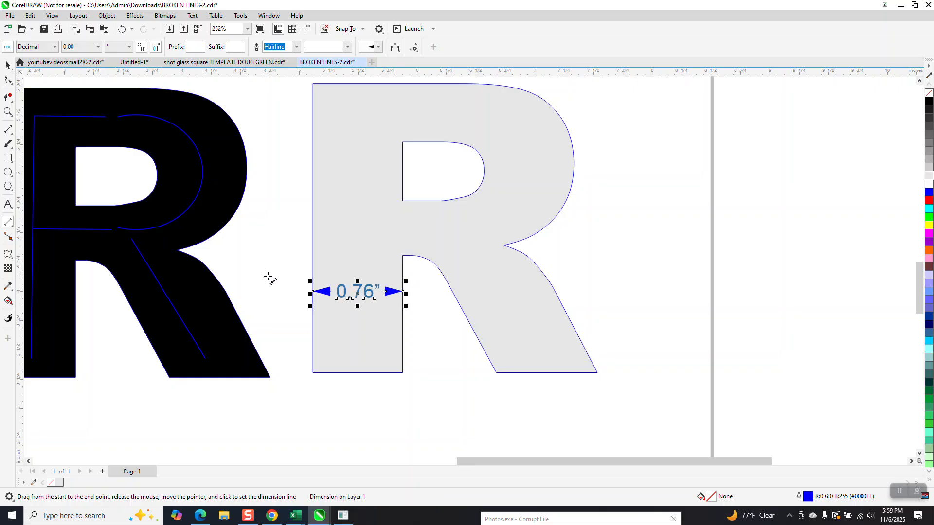
{"action": "left_click", "coordinate": [7, 65]}
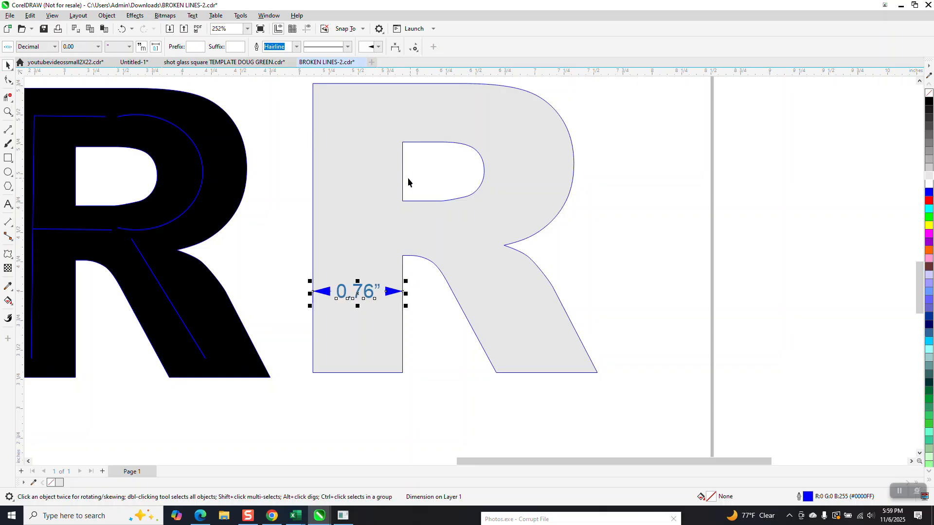
{"action": "scroll", "coordinate": [296, 181], "scroll_direction": "down", "scroll_amount": 1}
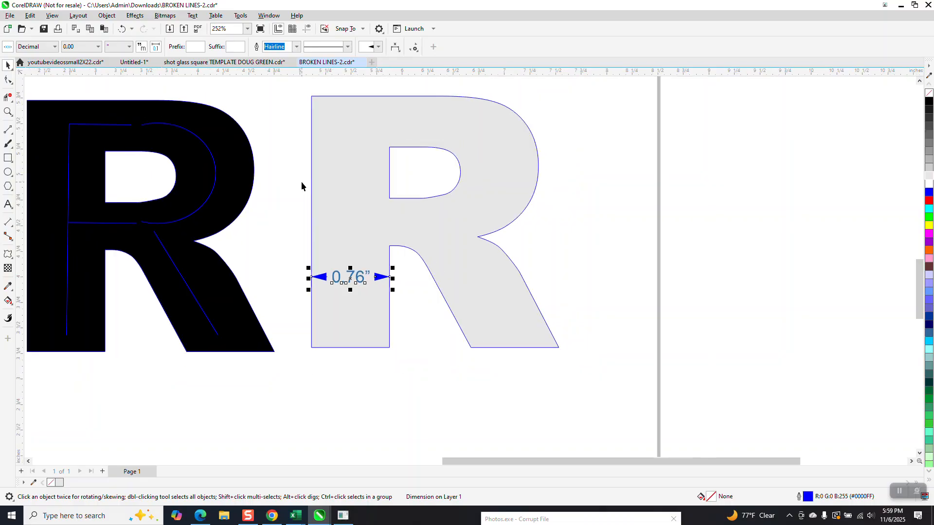
- Draw a vertical 2-point line about 2.46 inches long along the full outer edge of the gray R's stem
{"action": "left_click", "coordinate": [9, 130]}
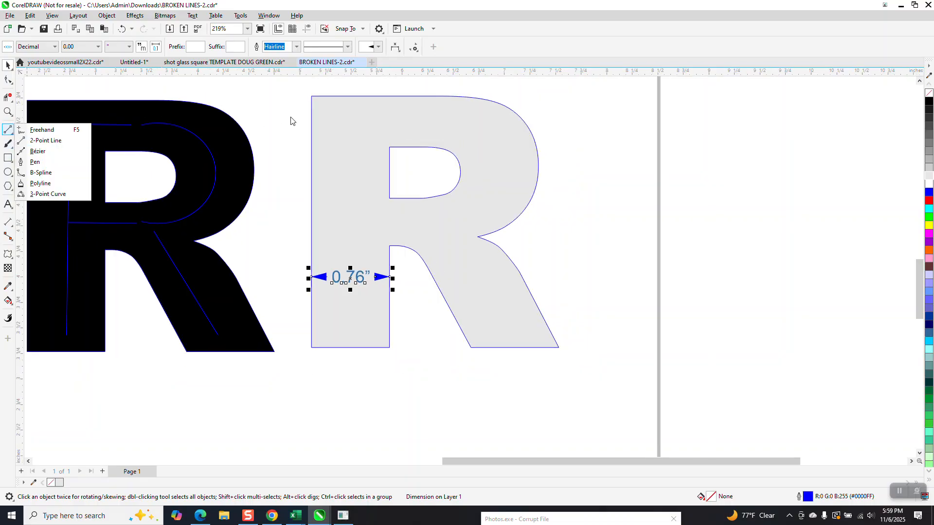
{"action": "left_click", "coordinate": [59, 141]}
{"action": "left_click_drag", "start_coordinate": [311, 98], "coordinate": [310, 349]}
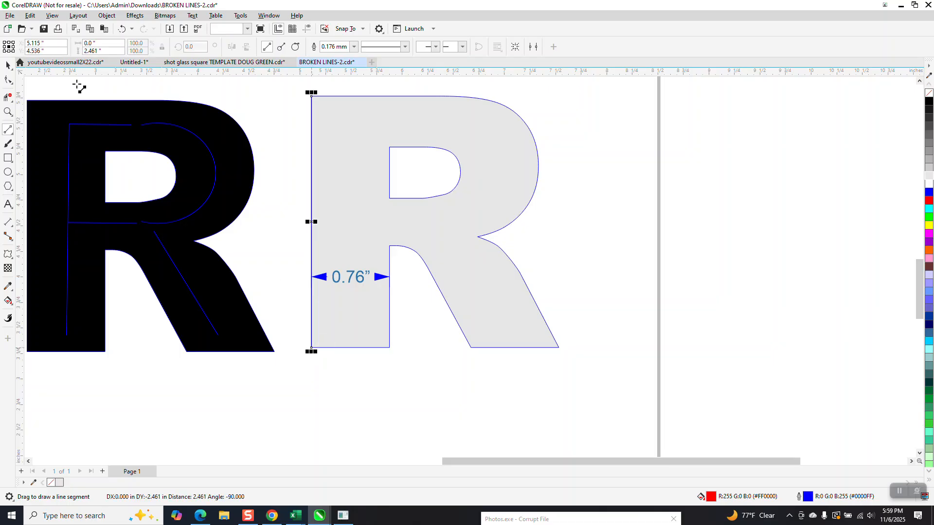
{"action": "key", "text": "space"}
{"action": "left_click", "coordinate": [227, 99]}
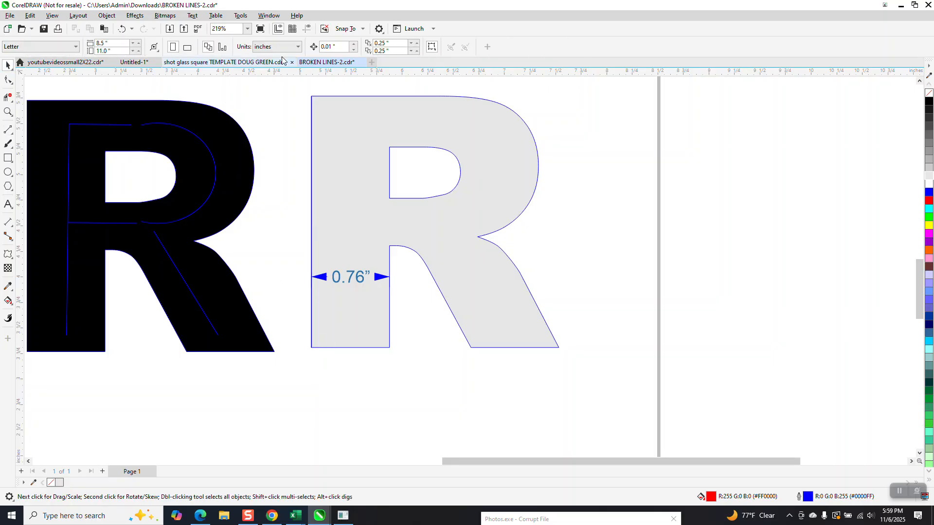
- Set the nudge distance to 0.38 inches and nudge the vertical line right, onto the stem's centre
{"action": "left_click_drag", "start_coordinate": [338, 48], "coordinate": [286, 49]}
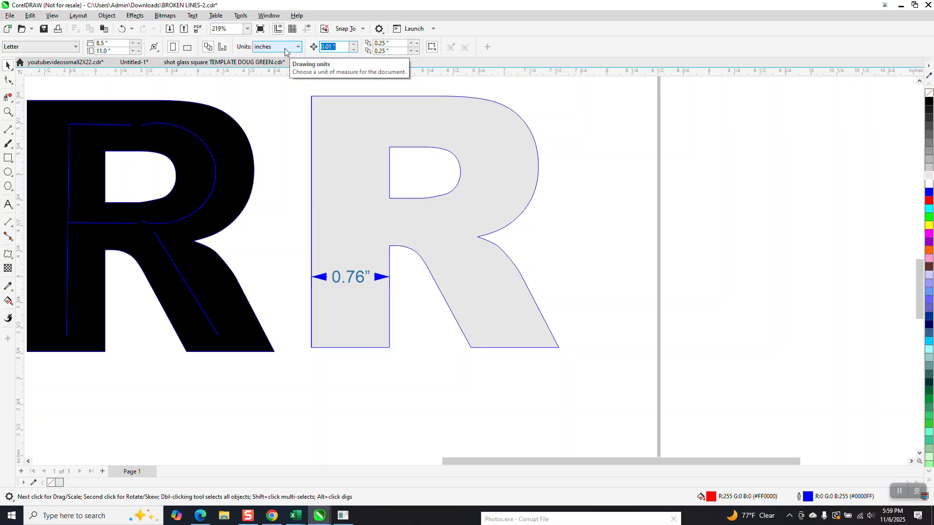
{"action": "key", "text": "BackSpace"}
{"action": "key", "text": "Return"}
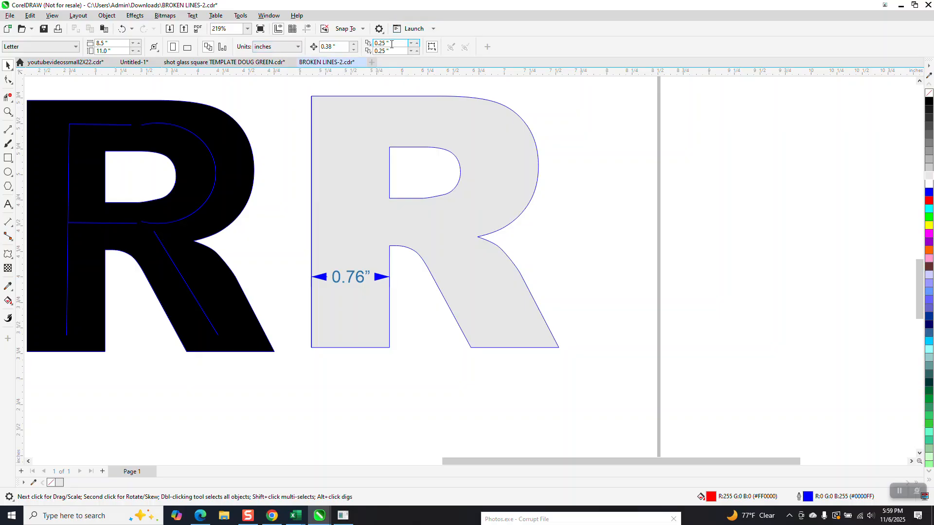
{"action": "left_click", "coordinate": [311, 189]}
{"action": "key", "text": "Right"}
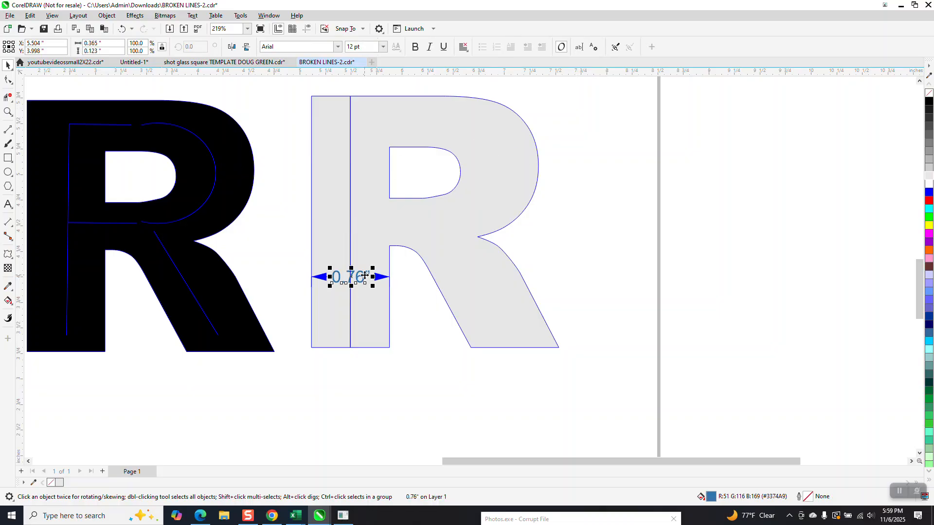
- Remove the stem's width dimension and dimension the thickness of the gray R's upper bar down to the inner opening
{"action": "left_click", "coordinate": [393, 250]}
{"action": "scroll", "coordinate": [398, 110], "scroll_direction": "down", "scroll_amount": 1}
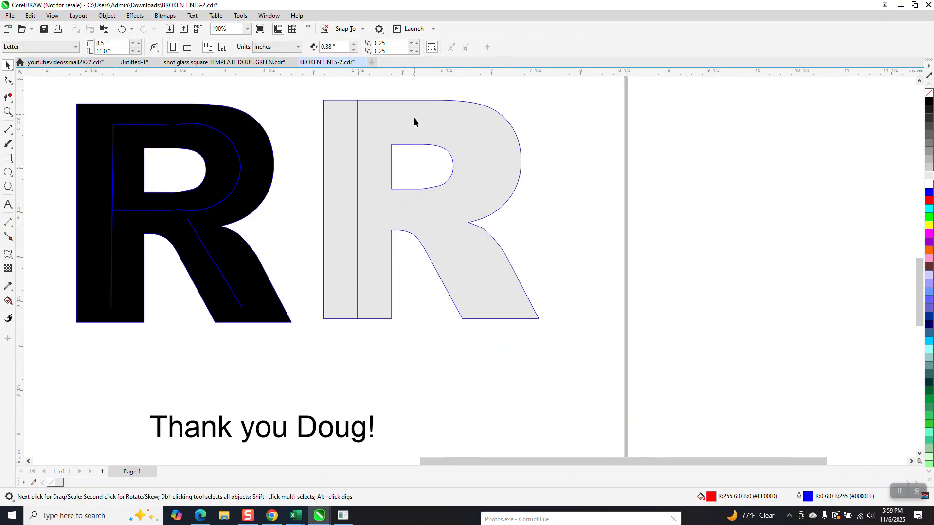
{"action": "left_click", "coordinate": [10, 224]}
{"action": "left_click", "coordinate": [29, 222]}
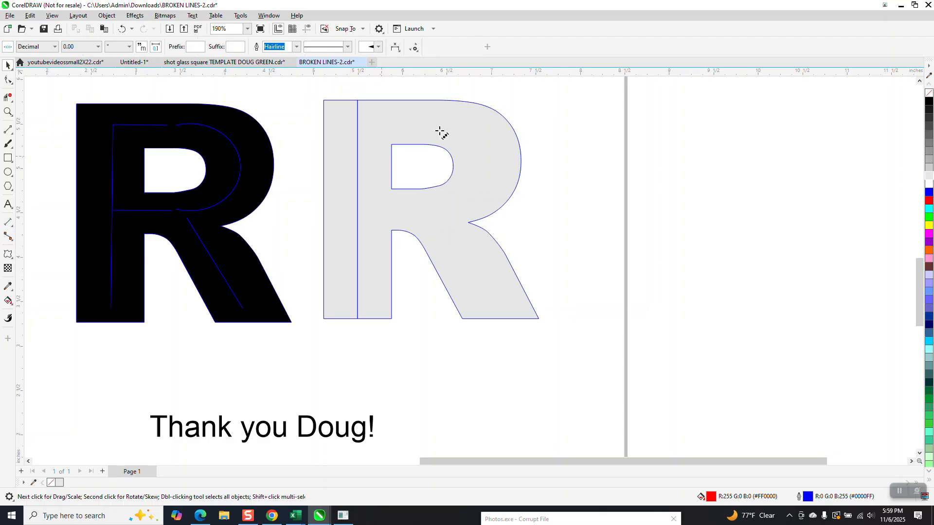
{"action": "left_click_drag", "start_coordinate": [413, 100], "coordinate": [413, 145]}
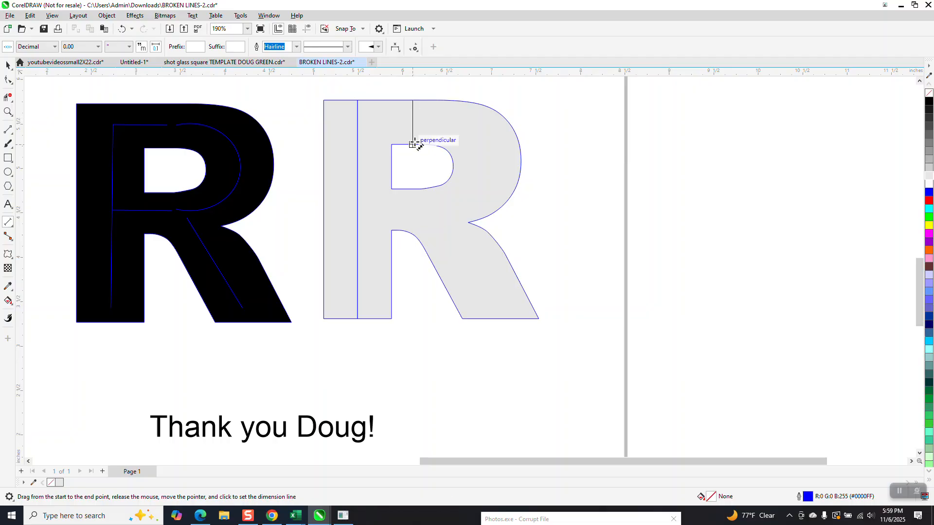
{"action": "left_click", "coordinate": [420, 145]}
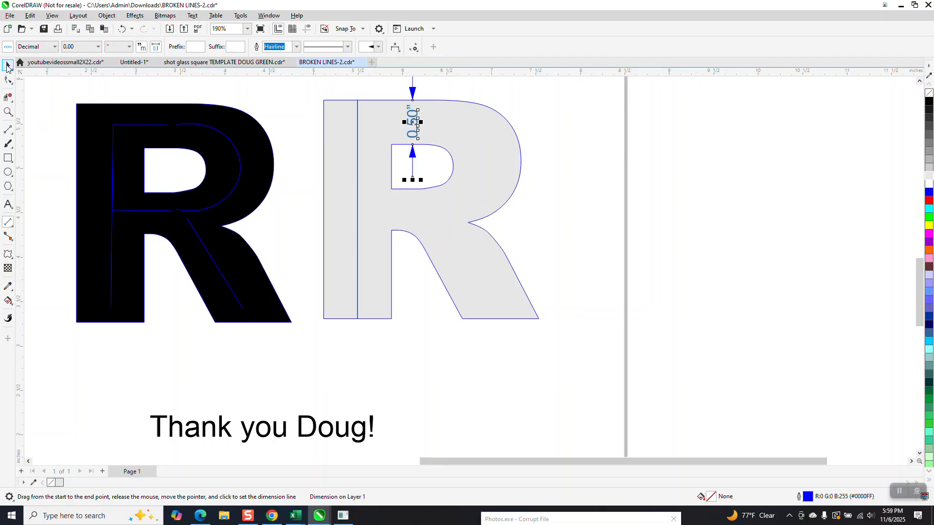
{"action": "key", "text": "space"}
{"action": "left_click", "coordinate": [503, 93]}
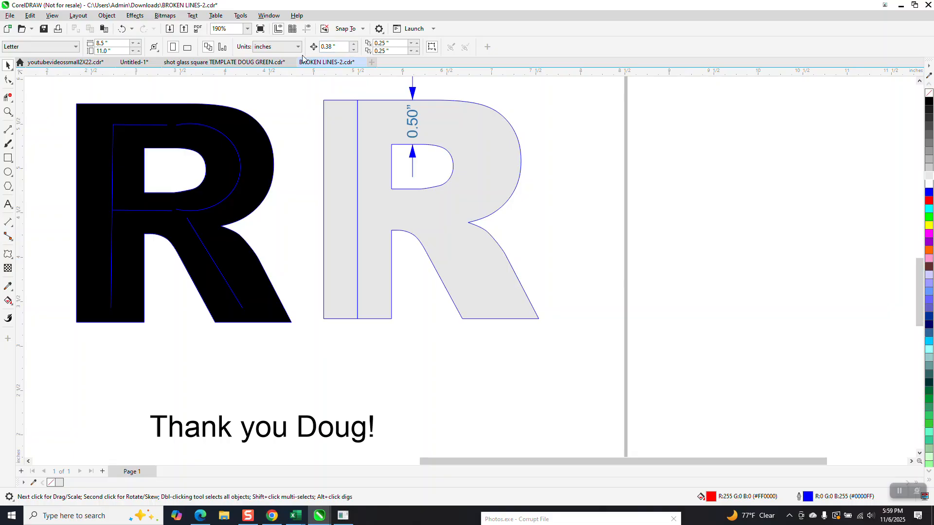
- Set the nudge distance to 0.25 inches and delete the upper bar's thickness dimension
{"action": "double_click", "coordinate": [332, 48]}
{"action": "type", "text": ".25"}
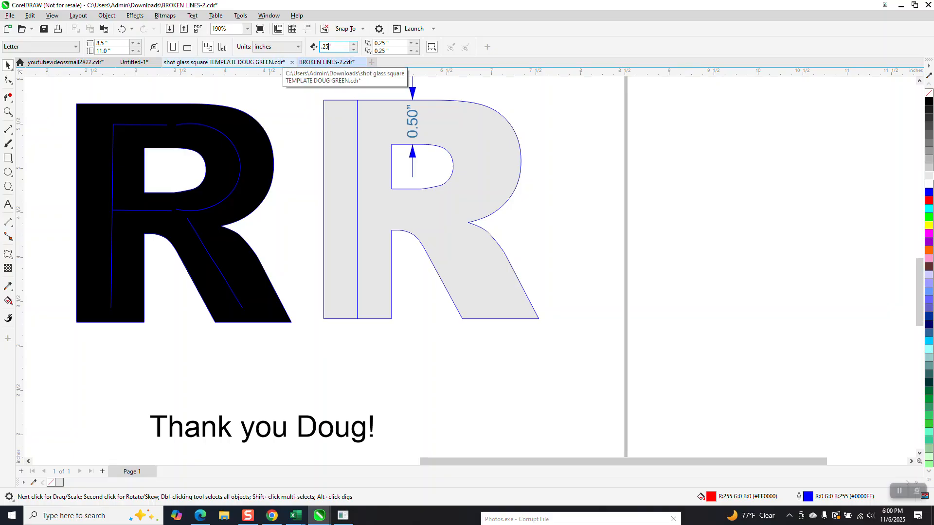
{"action": "left_click", "coordinate": [413, 117]}
{"action": "key", "text": "Escape"}
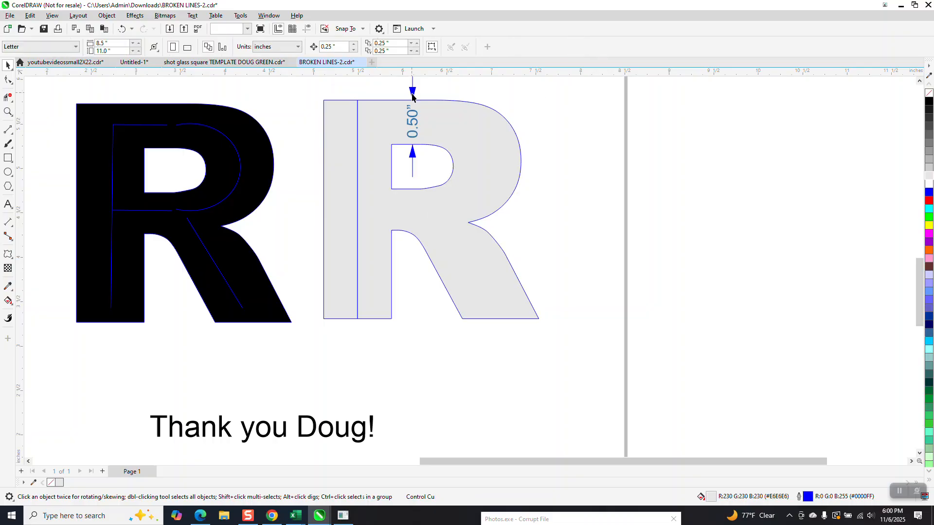
{"action": "left_click", "coordinate": [413, 124]}
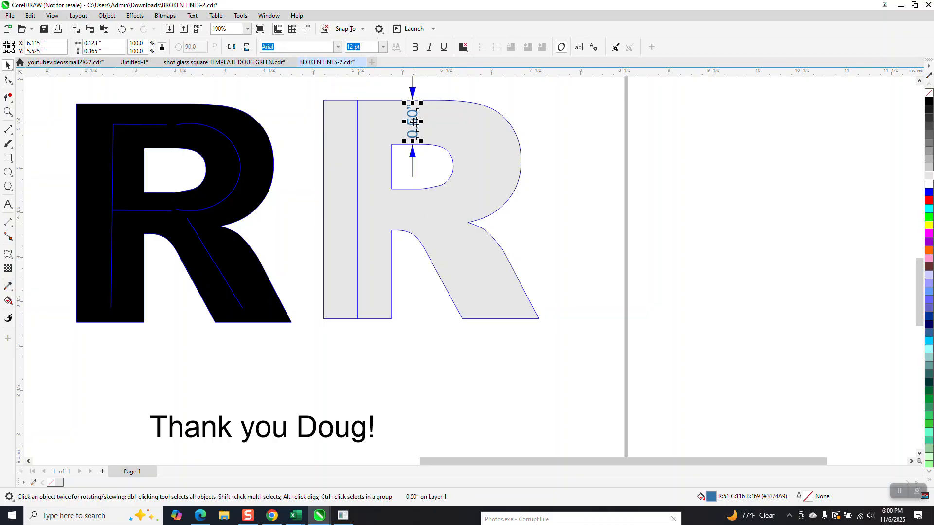
{"action": "key", "text": "Delete"}
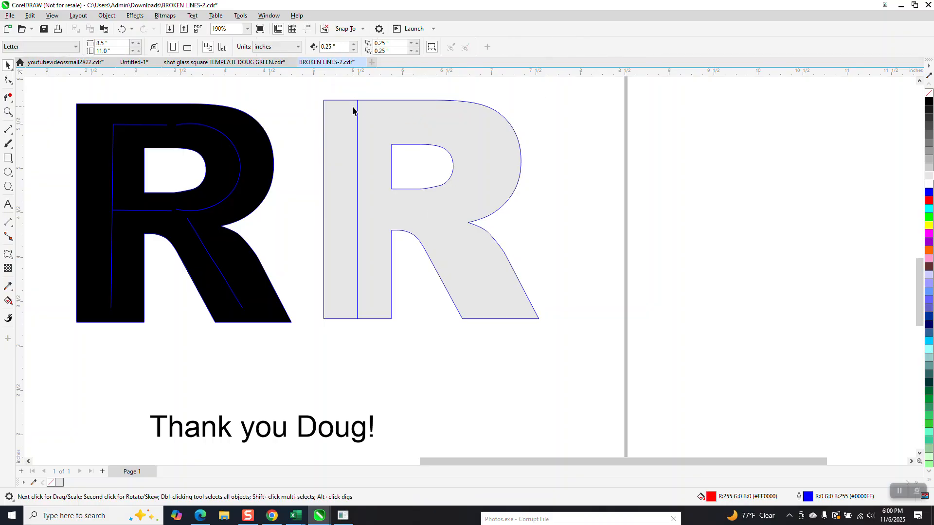
- Draw a 2-point line about 1.41 inches long along the gray R's top edge and nudge it down 0.25 inches
{"action": "left_click", "coordinate": [10, 132]}
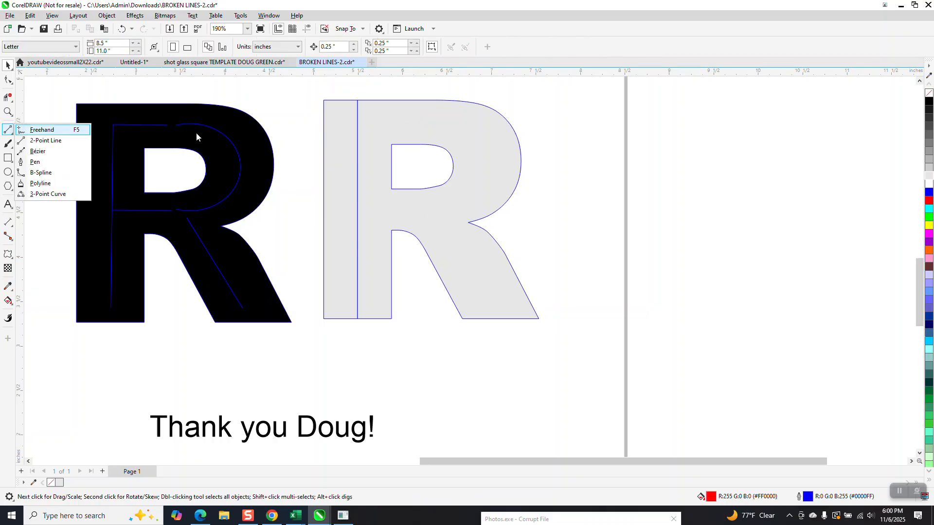
{"action": "left_click", "coordinate": [47, 141]}
{"action": "left_click_drag", "start_coordinate": [328, 101], "coordinate": [452, 100]}
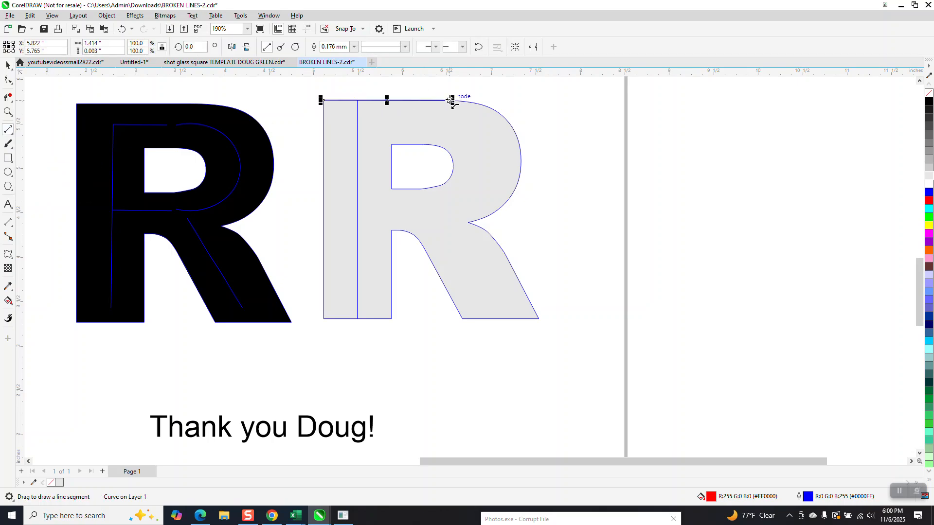
{"action": "key", "text": "Down"}
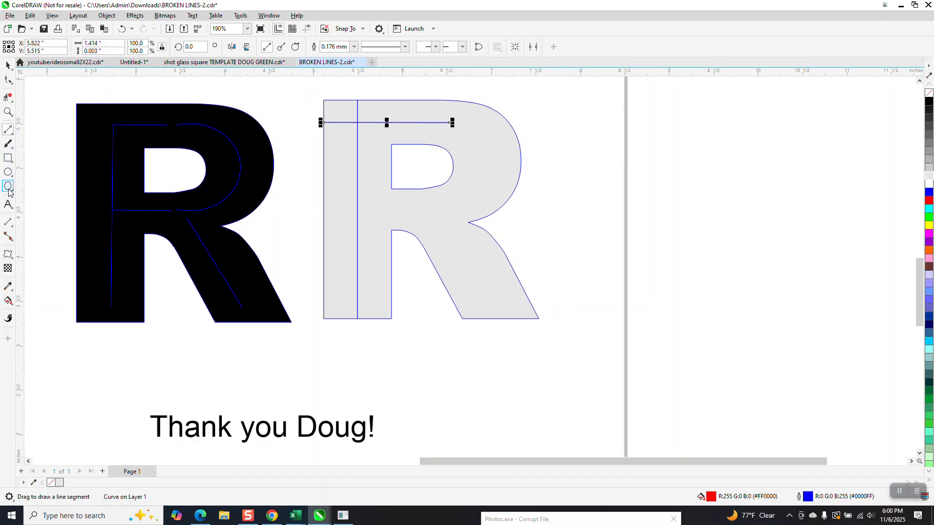
- Dimension the gray R's middle bar from the opening's lower corner to the inner corner above the legs, and delete the dimension
{"action": "left_click", "coordinate": [8, 222]}
{"action": "left_click_drag", "start_coordinate": [391, 189], "coordinate": [391, 229]}
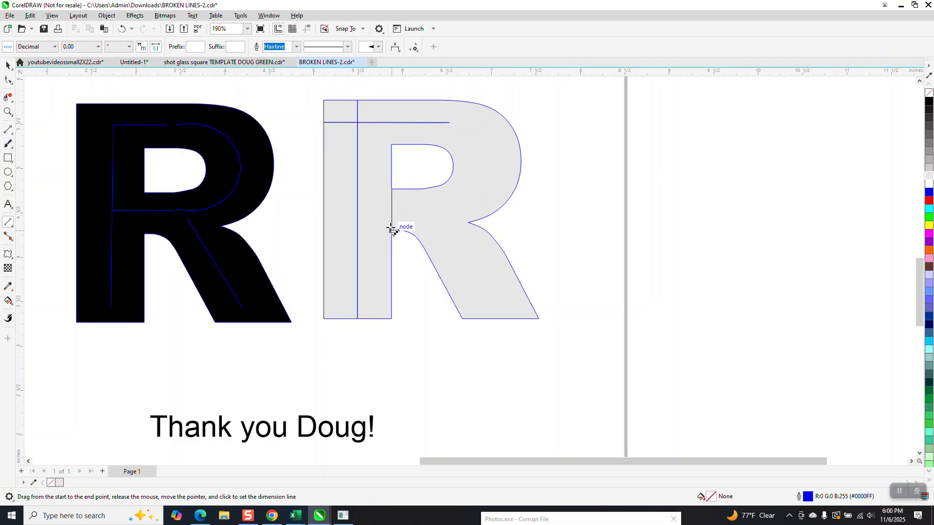
{"action": "left_click", "coordinate": [392, 229]}
{"action": "key", "text": "Delete"}
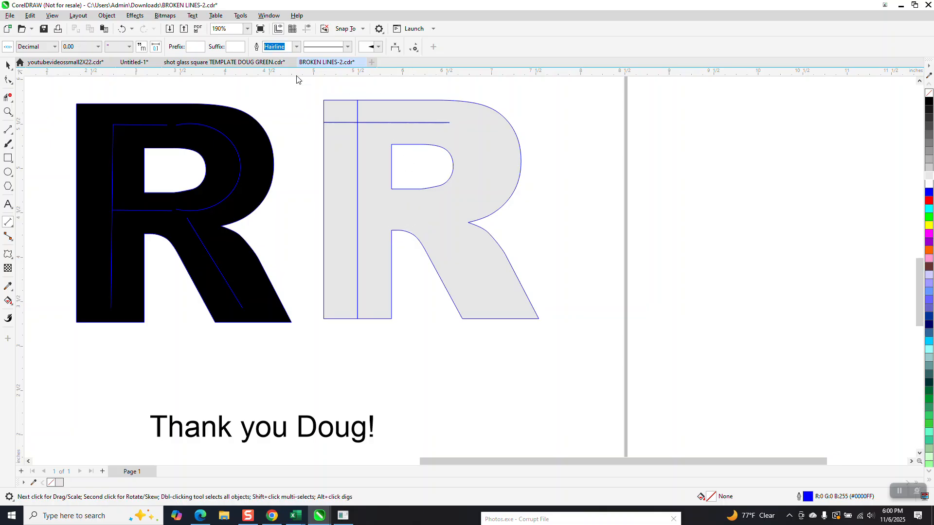
{"action": "left_click", "coordinate": [8, 64]}
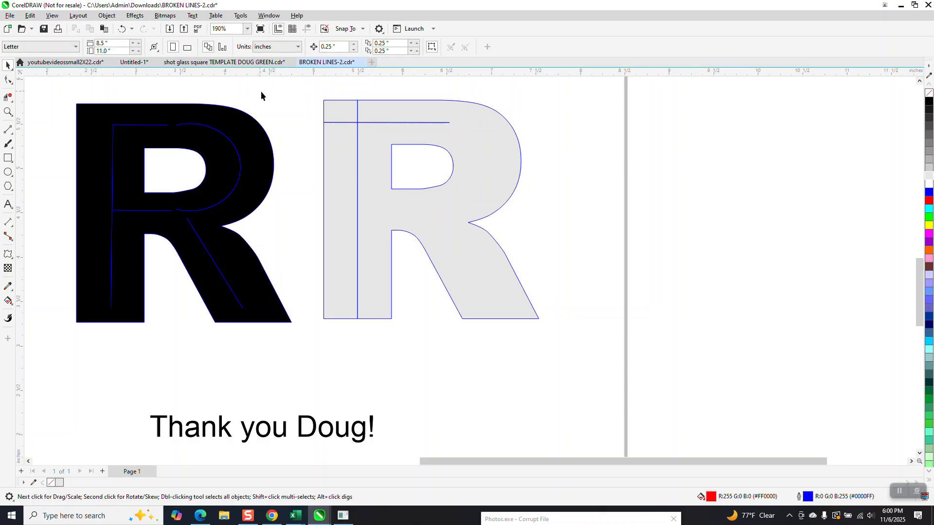
- Set the nudge distance to 0.23 inches
{"action": "key", "text": "BackSpace"}
{"action": "type", "text": ".23"}
{"action": "key", "text": "Return"}
- Draw a horizontal 2-point line about 0.39 inches long along the top edge of the gray R's inner opening
{"action": "left_click", "coordinate": [8, 144]}
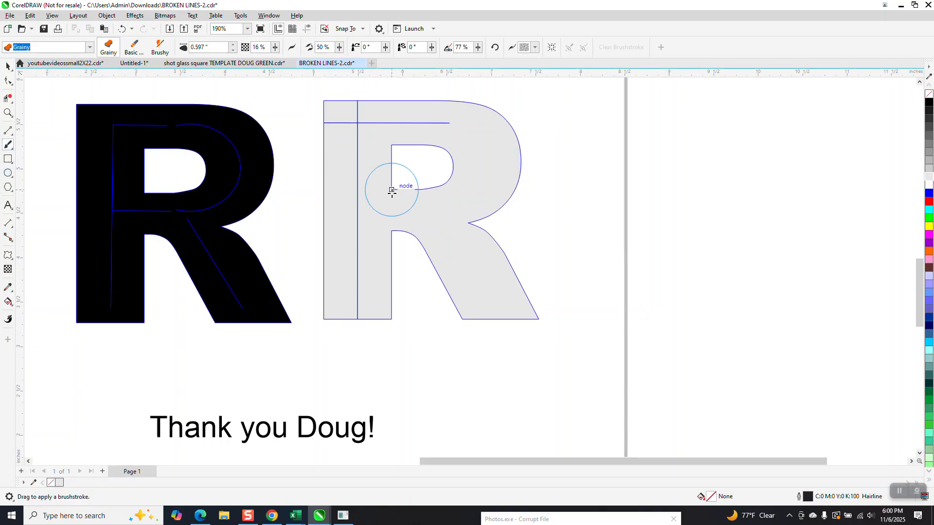
{"action": "left_click", "coordinate": [7, 131]}
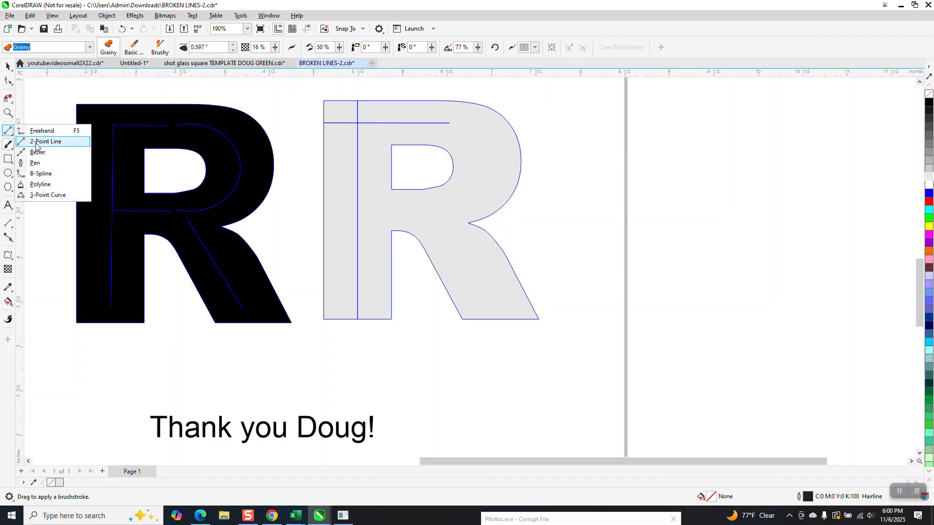
{"action": "left_click", "coordinate": [37, 141]}
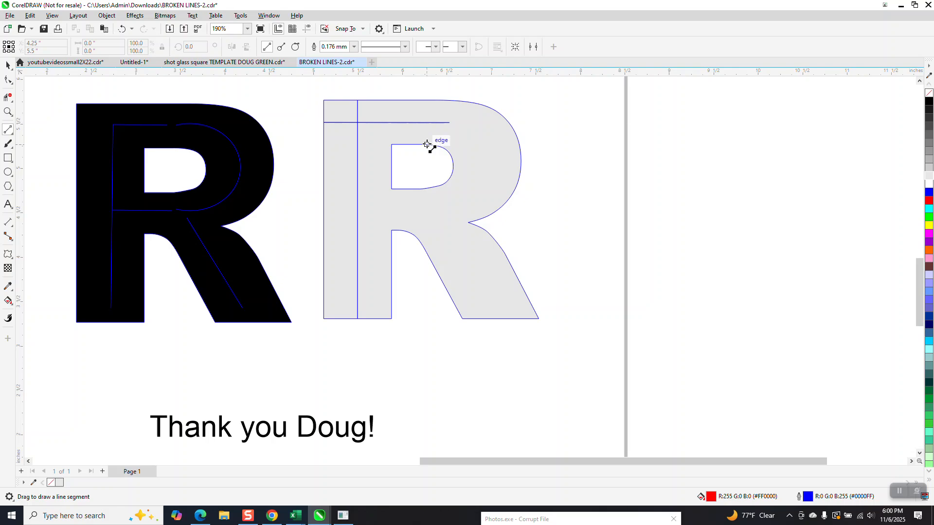
{"action": "left_click_drag", "start_coordinate": [427, 144], "coordinate": [388, 145]}
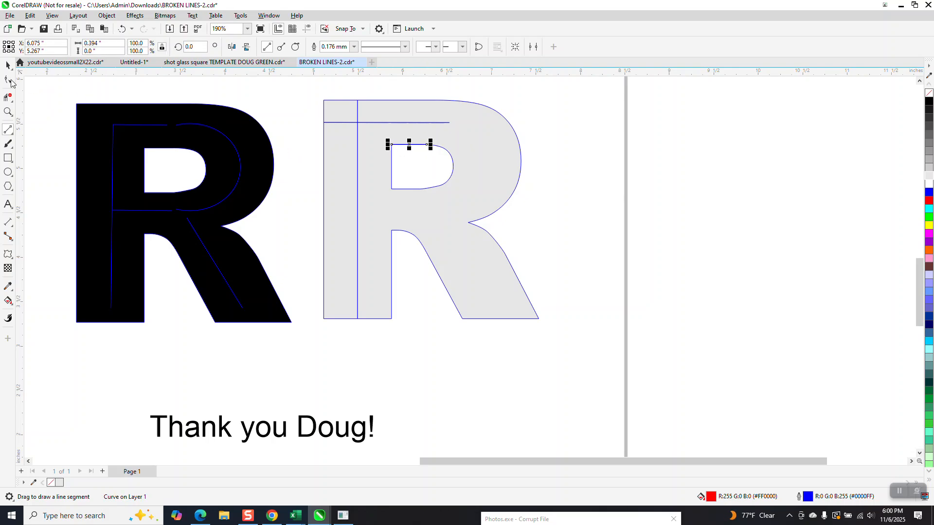
- Stretch the short line along the gray R's inner opening in both directions to about 1.31 inches long
{"action": "left_click", "coordinate": [8, 67]}
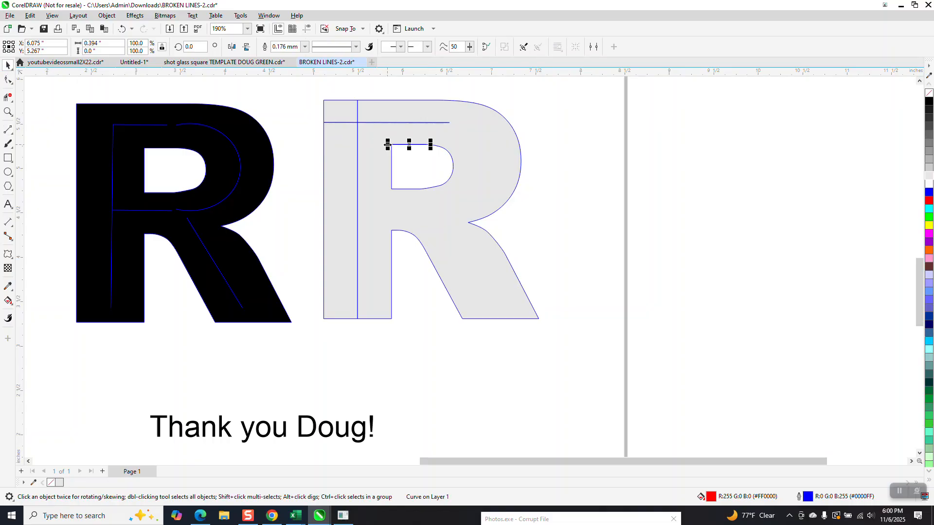
{"action": "left_click_drag", "start_coordinate": [387, 145], "coordinate": [335, 144]}
{"action": "left_click_drag", "start_coordinate": [429, 144], "coordinate": [459, 145]}
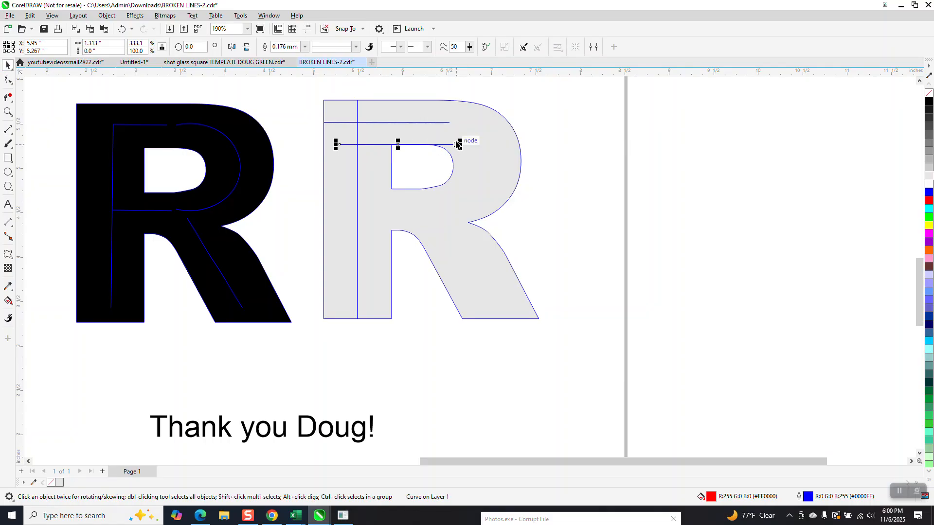
- Move the stretched line onto the lower edge of the gray R's inner opening and nudge it down 0.23 inches
{"action": "left_click_drag", "start_coordinate": [398, 144], "coordinate": [400, 189]}
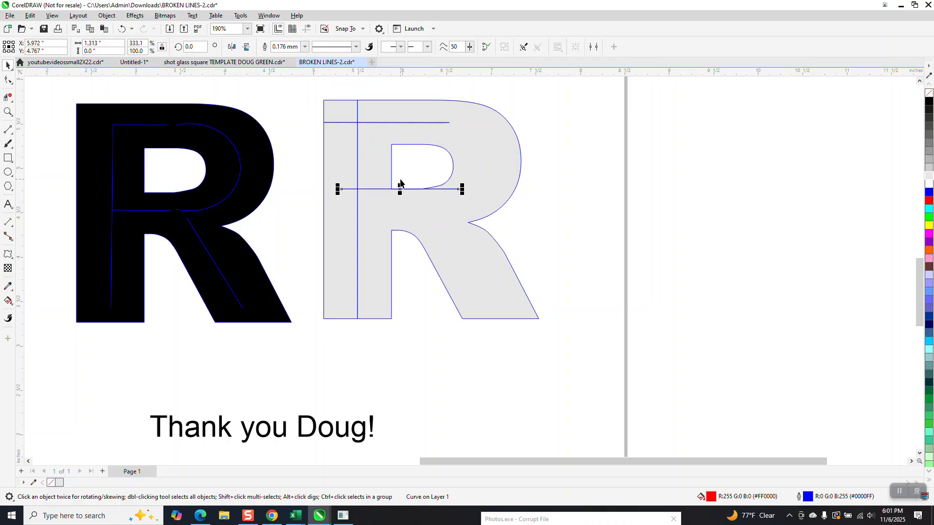
{"action": "key", "text": "Down"}
{"action": "key", "text": "Down"}
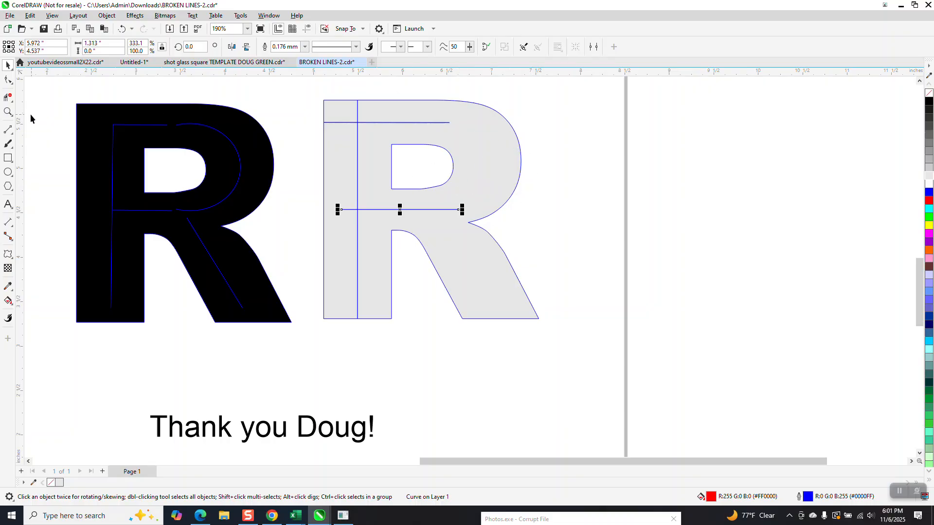
- Trim the right ends of both horizontal centre lines at a temporary vertical line about 1.49 inches long, and delete that line
{"action": "left_click", "coordinate": [7, 129]}
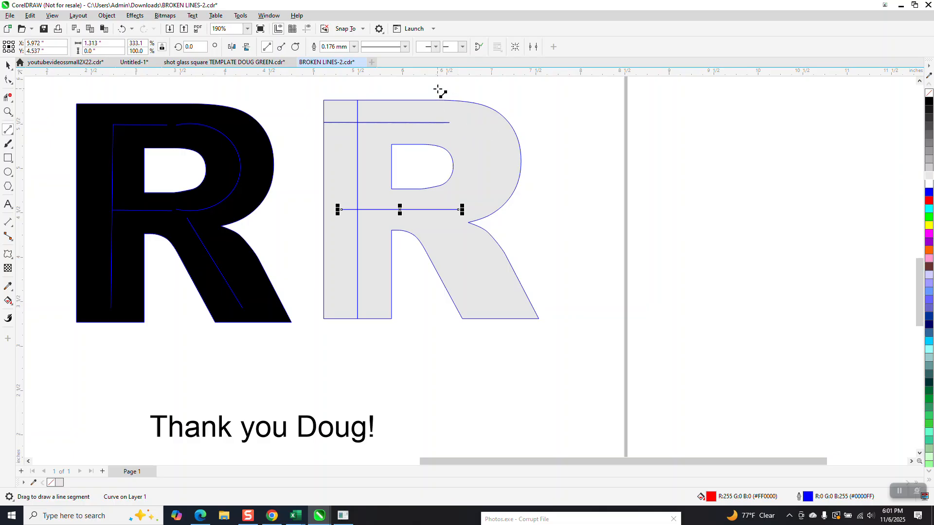
{"action": "left_click_drag", "start_coordinate": [437, 89], "coordinate": [438, 223]}
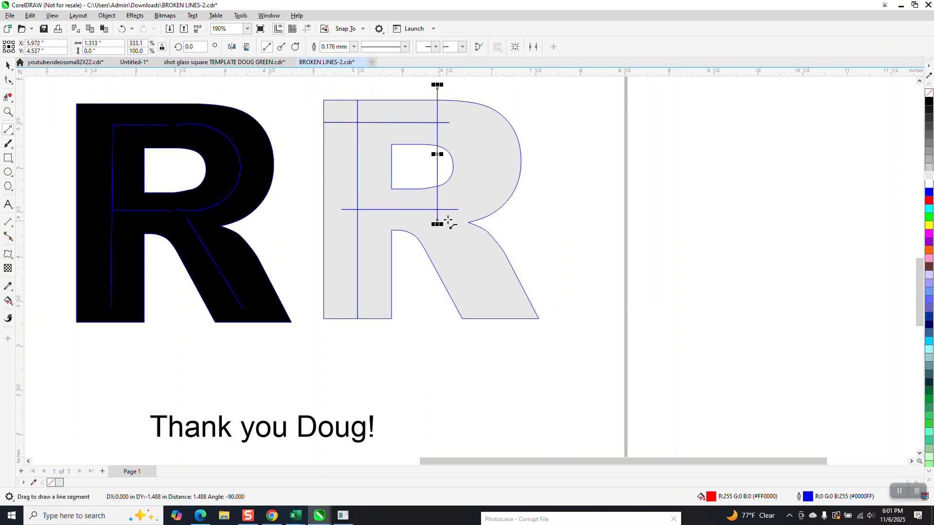
{"action": "left_click", "coordinate": [8, 98]}
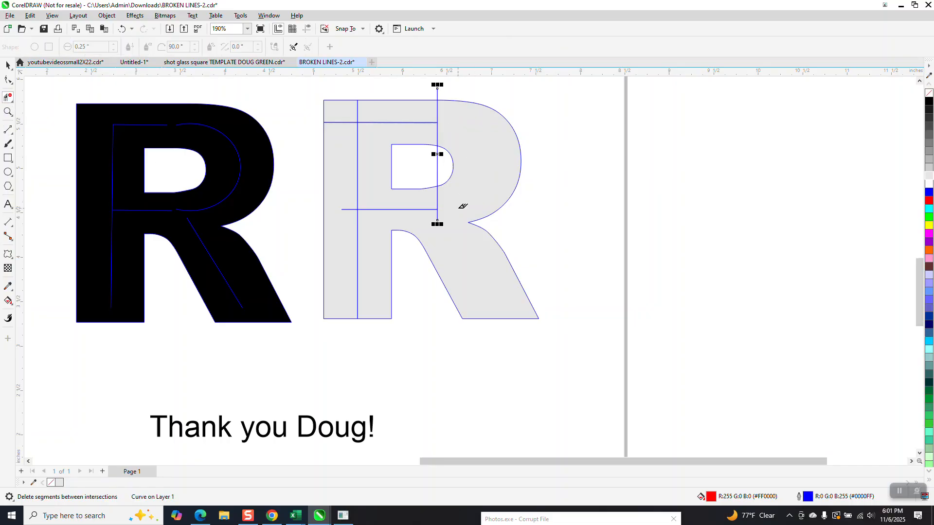
{"action": "left_click", "coordinate": [8, 65]}
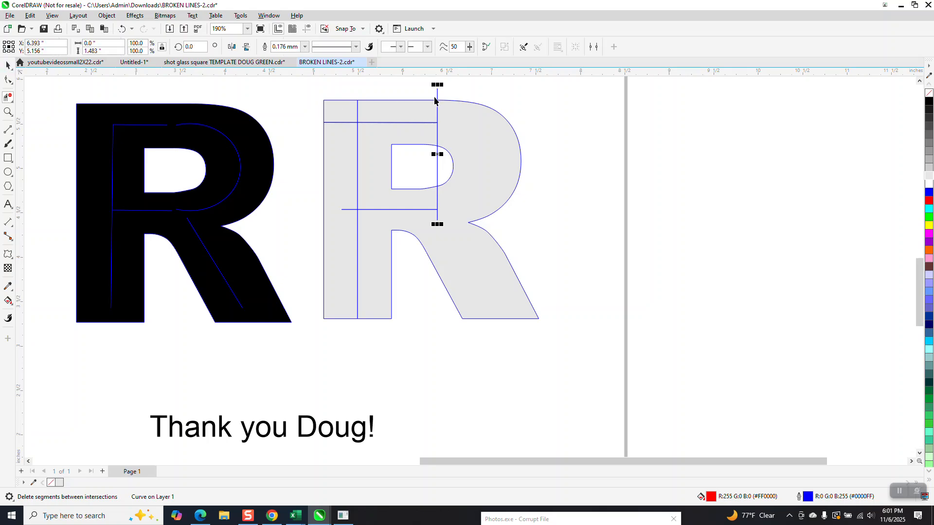
{"action": "left_click", "coordinate": [438, 99]}
{"action": "key", "text": "Delete"}
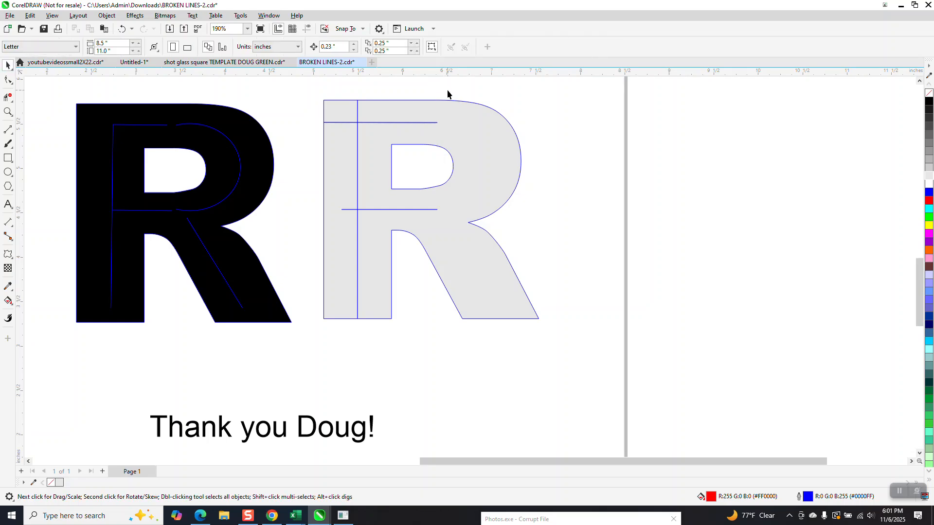
- Draw a 3-point curve about 0.52 inches wide through the gray R's bowl, joining the right ends of the two horizontal centre lines
{"action": "left_click", "coordinate": [12, 134]}
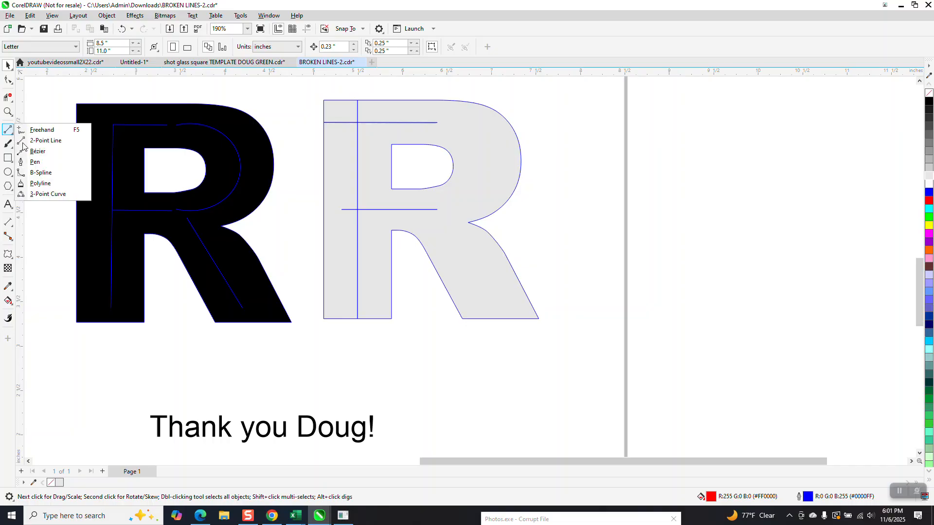
{"action": "left_click", "coordinate": [13, 133]}
{"action": "left_click", "coordinate": [13, 133]}
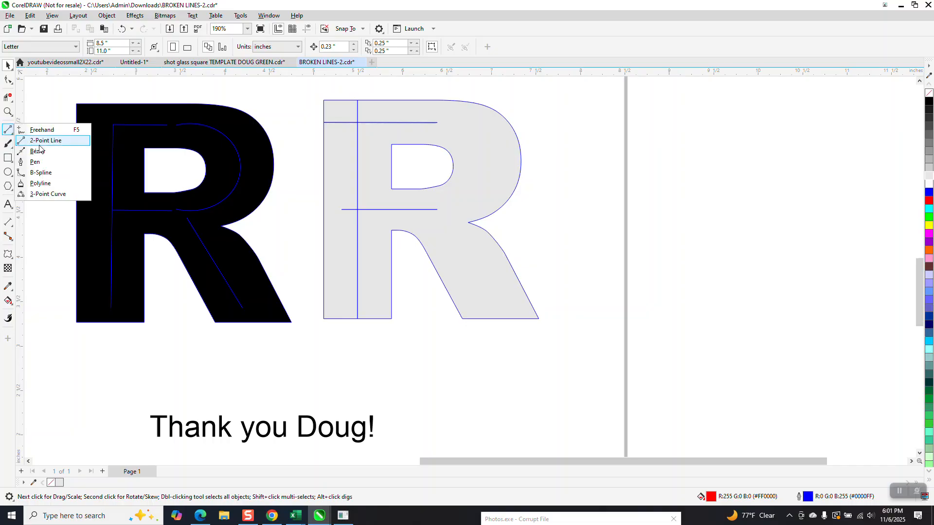
{"action": "left_click", "coordinate": [57, 194]}
{"action": "left_click_drag", "start_coordinate": [437, 123], "coordinate": [438, 210]}
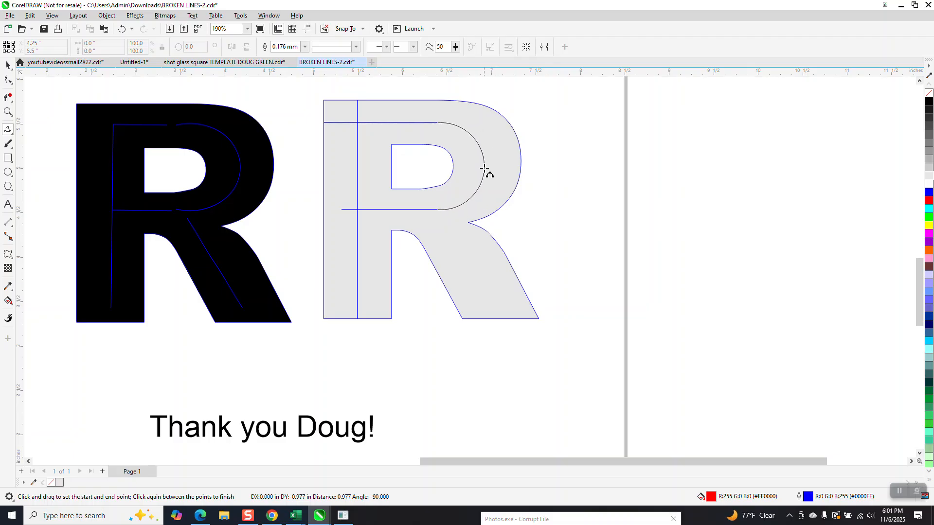
{"action": "left_click", "coordinate": [483, 169]}
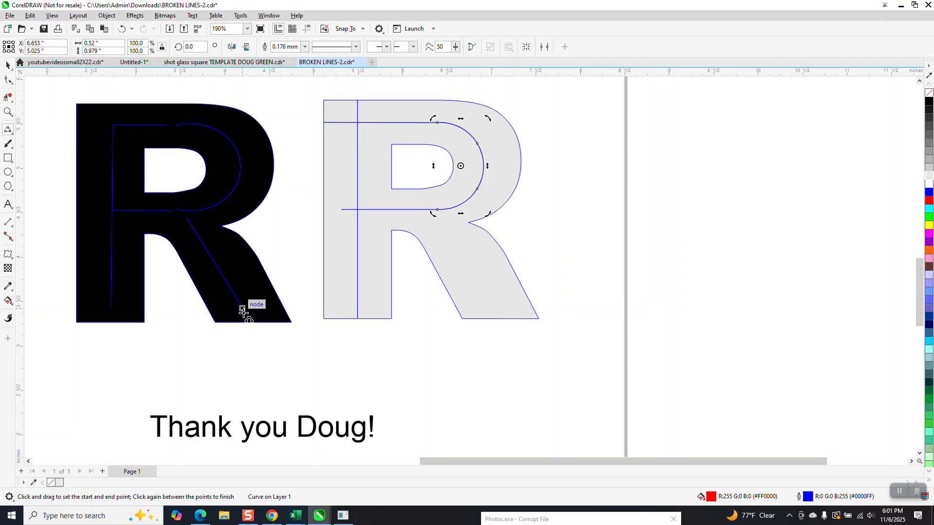
- Draw a 2-point line from the midpoint of the diagonal leg's bottom edge to the middle bar's centre line, spanning about 0.78 by 1.23 inches
{"action": "left_click", "coordinate": [9, 130]}
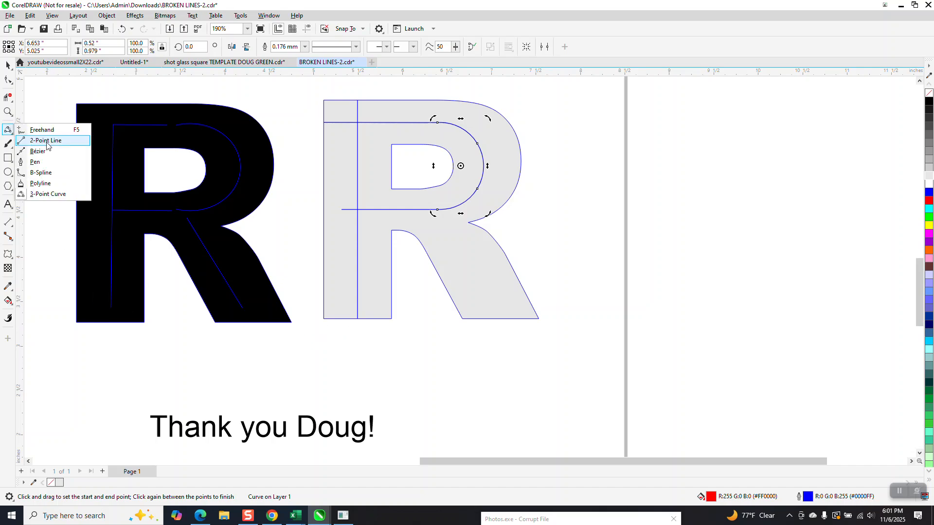
{"action": "left_click", "coordinate": [46, 141]}
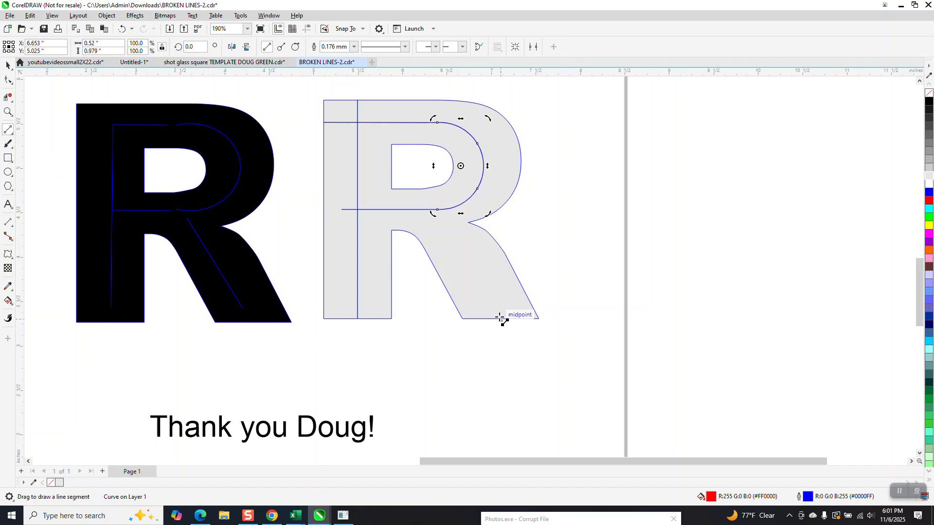
{"action": "left_click_drag", "start_coordinate": [500, 318], "coordinate": [484, 291]}
{"action": "left_click_drag", "start_coordinate": [456, 252], "coordinate": [430, 210]}
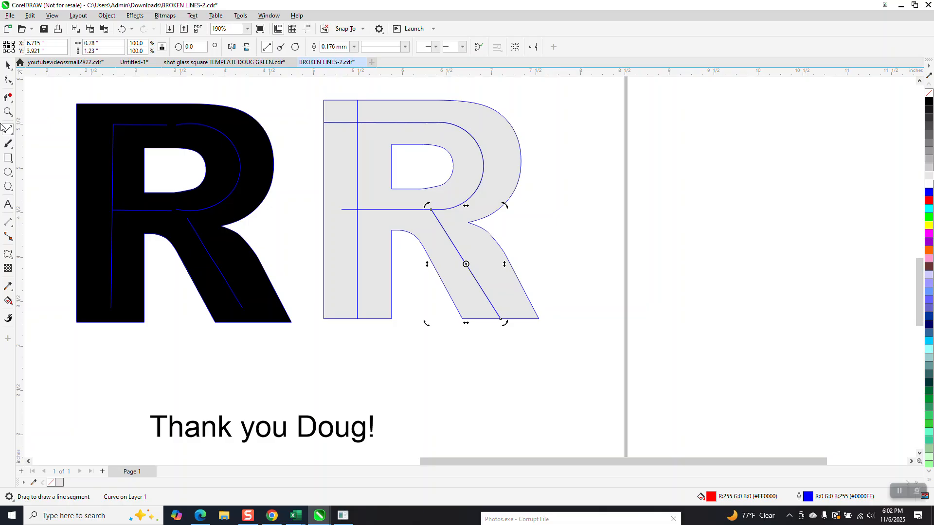
- Convert the diagonal leg's line to a curve and bend it into a gentle S shape following the leg
{"action": "left_click", "coordinate": [13, 85]}
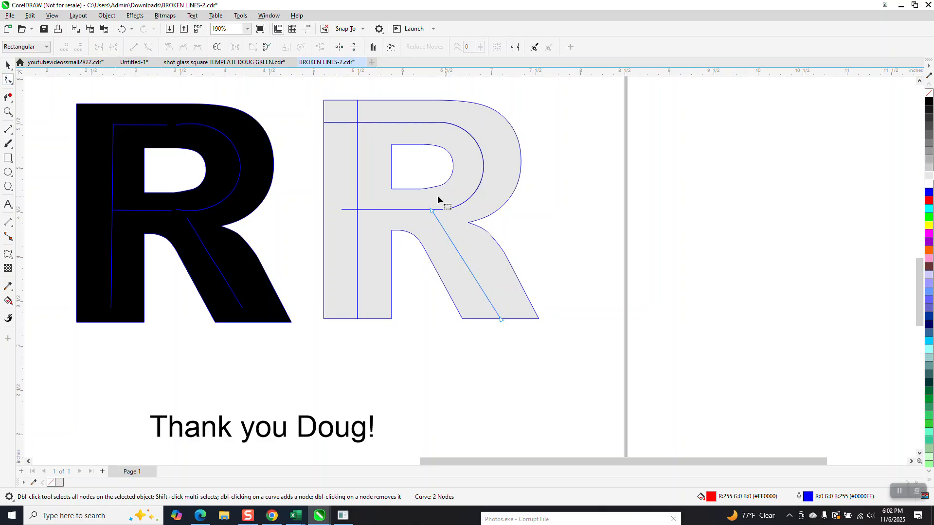
{"action": "left_click_drag", "start_coordinate": [537, 198], "coordinate": [423, 368]}
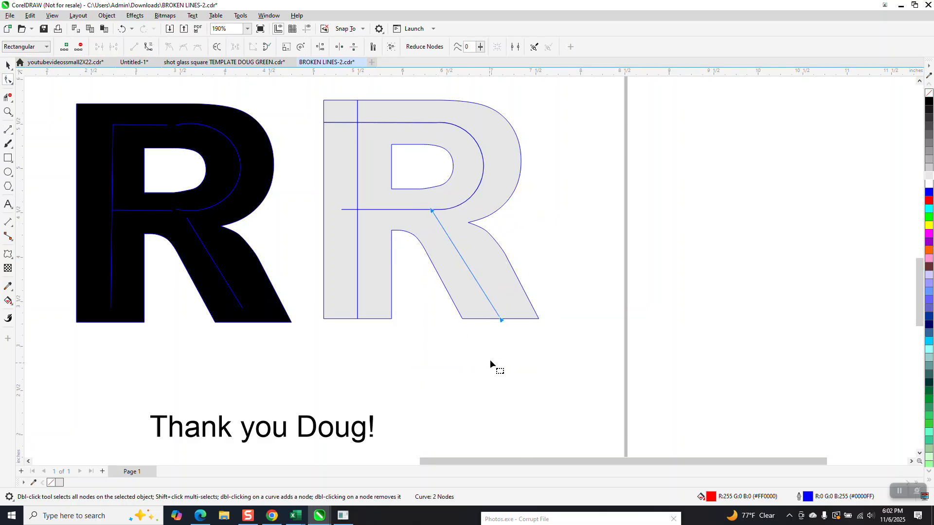
{"action": "right_click", "coordinate": [503, 324]}
{"action": "left_click", "coordinate": [529, 390]}
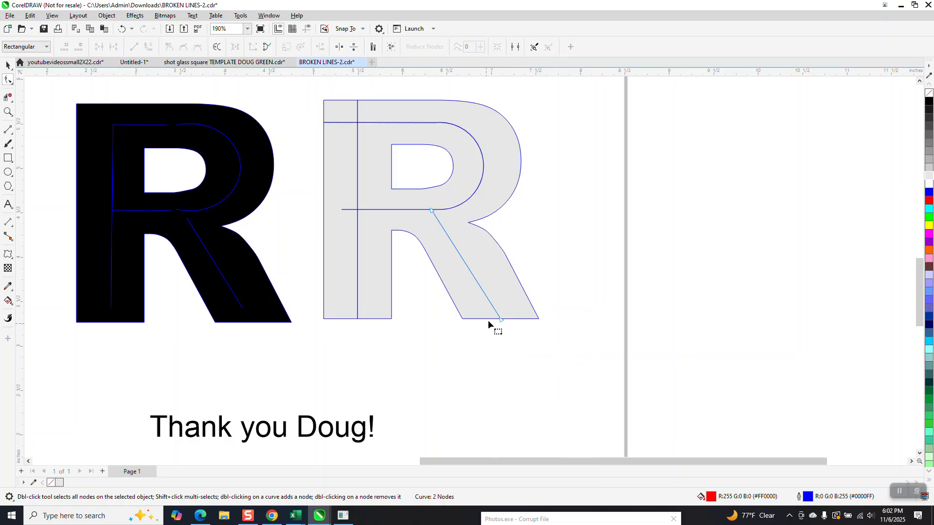
{"action": "left_click", "coordinate": [501, 321]}
{"action": "left_click_drag", "start_coordinate": [480, 287], "coordinate": [444, 249]}
{"action": "left_click_drag", "start_coordinate": [486, 273], "coordinate": [491, 269]}
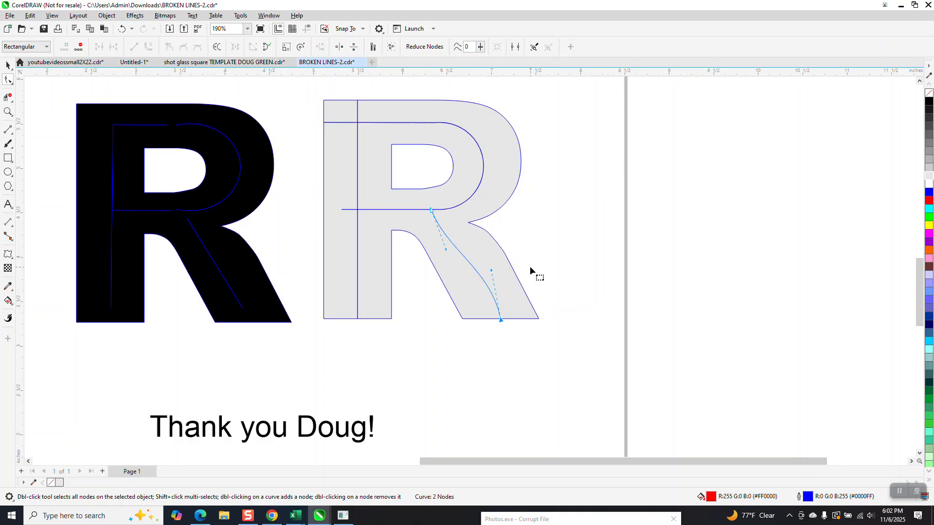
- Draw a horizontal cutting line about 2.29 inches long across both legs and move it down close to their bottom edges
{"action": "scroll", "coordinate": [530, 265], "scroll_direction": "down", "scroll_amount": 1}
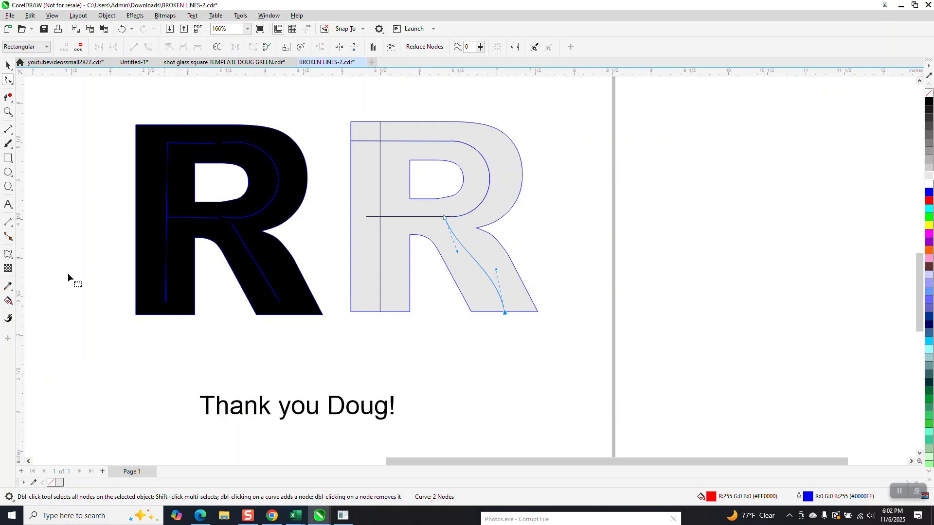
{"action": "left_click", "coordinate": [8, 130]}
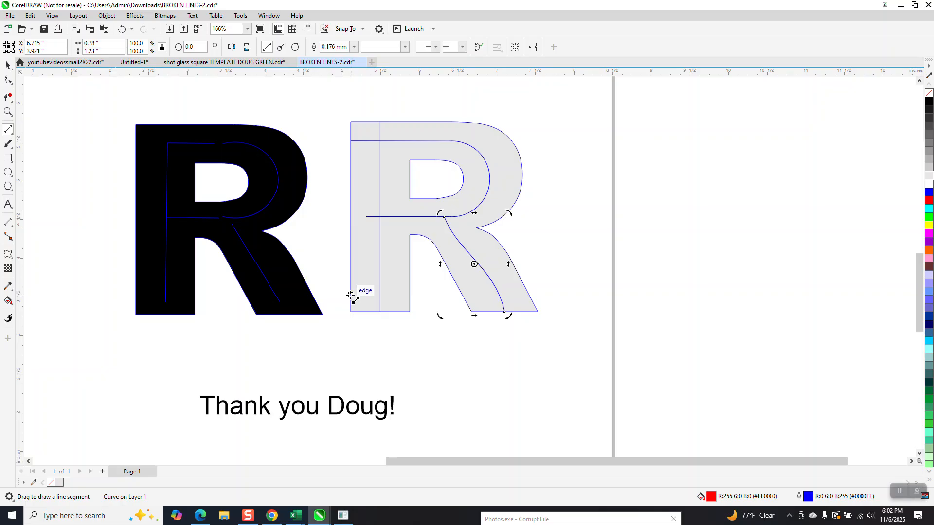
{"action": "left_click_drag", "start_coordinate": [367, 287], "coordinate": [543, 298]}
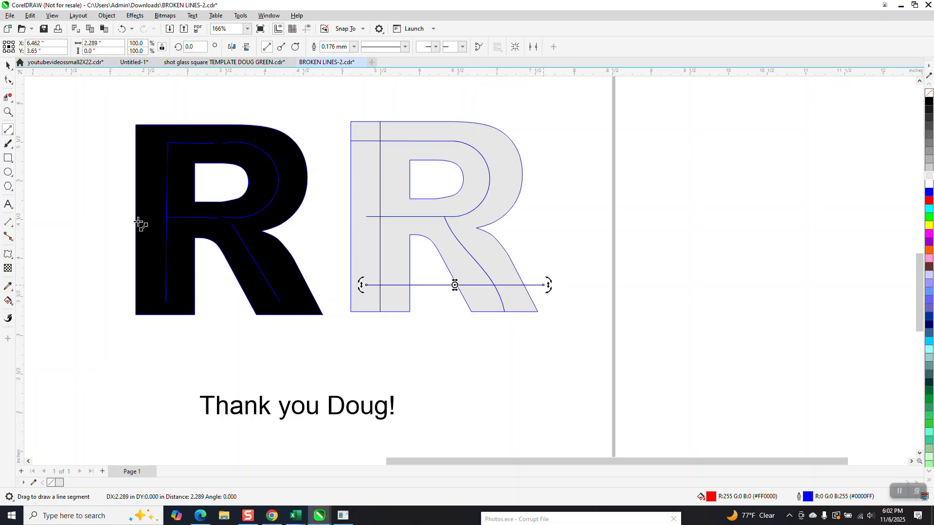
{"action": "left_click", "coordinate": [7, 65]}
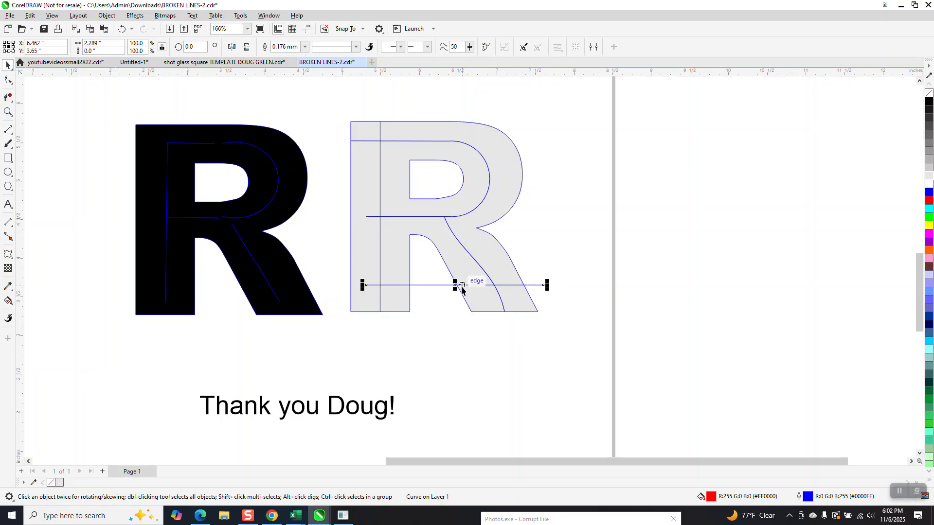
{"action": "left_click_drag", "start_coordinate": [456, 286], "coordinate": [456, 301]}
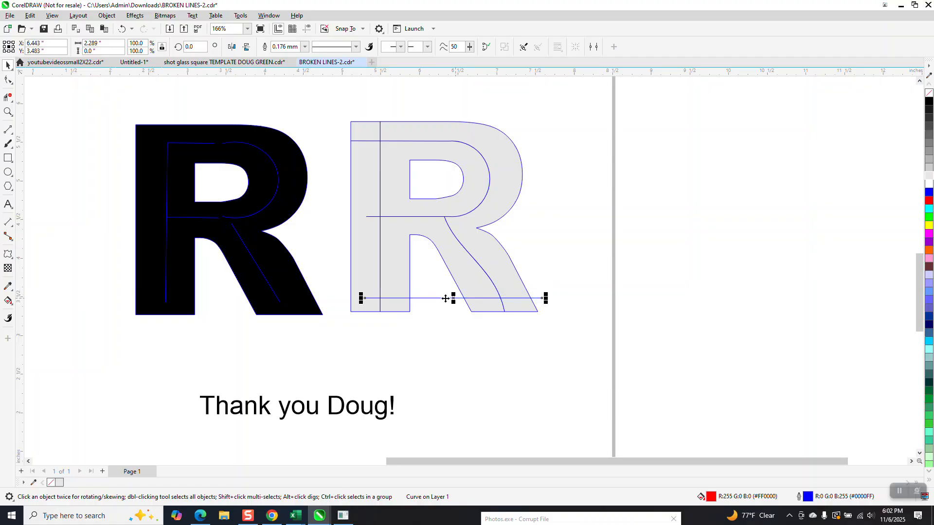
- Trim the stem and diagonal-leg centre lines below the horizontal cutting line, and delete the cutting line
{"action": "left_click", "coordinate": [7, 97]}
{"action": "left_click", "coordinate": [381, 304]}
{"action": "left_click", "coordinate": [503, 304]}
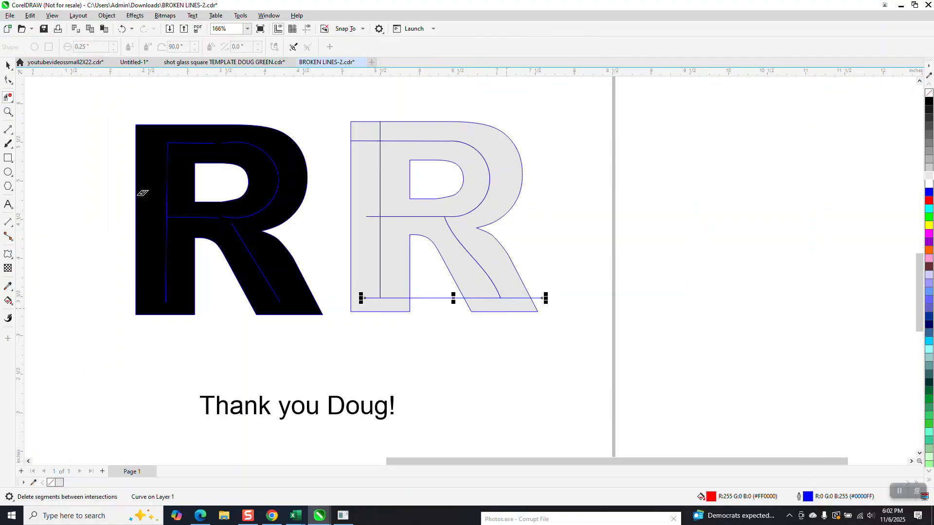
{"action": "left_click", "coordinate": [8, 65]}
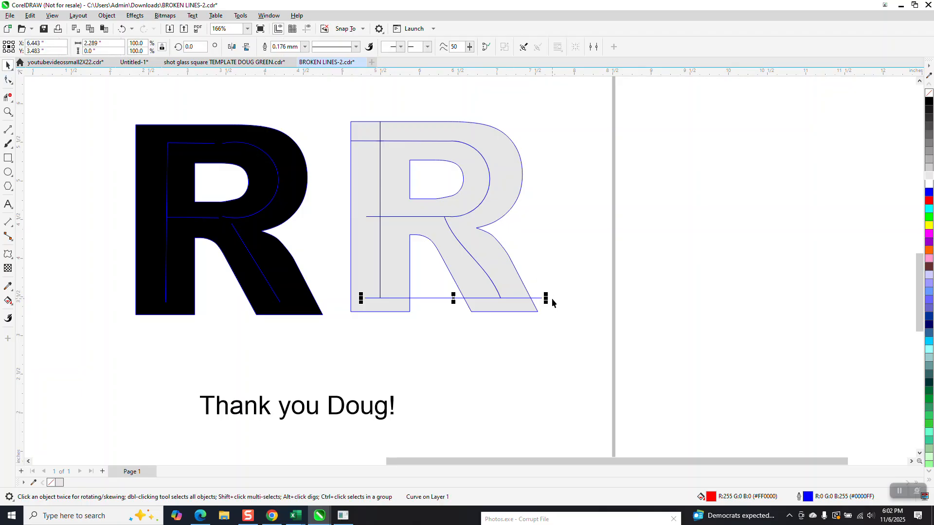
{"action": "key", "text": "Delete"}
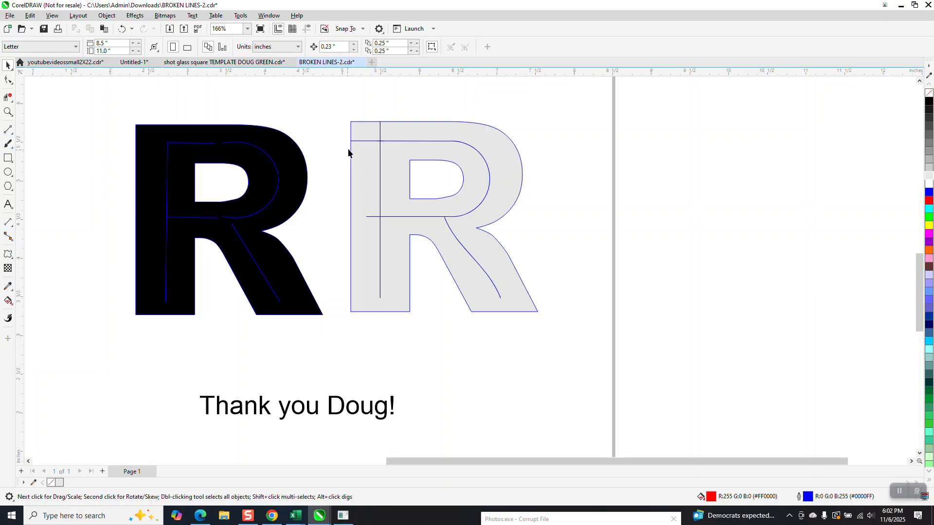
- Trim the centre lines' overhanging ends around the stem, using a temporary vertical line about 0.60 inches long left of it, and delete that line
{"action": "left_click", "coordinate": [8, 129]}
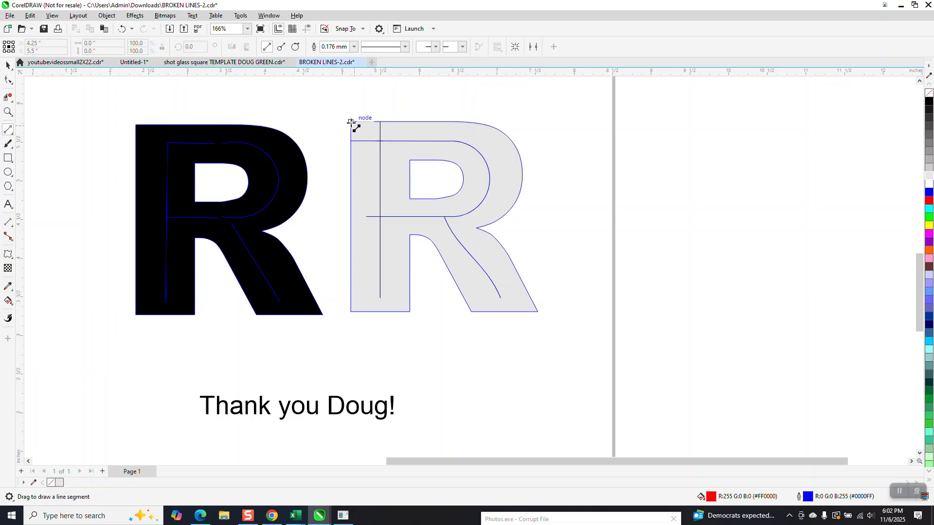
{"action": "mouse_move", "coordinate": [350, 122]}
{"action": "left_mouse_down"}
{"action": "mouse_move", "coordinate": [351, 169]}
{"action": "mouse_move", "coordinate": [362, 147]}
{"action": "left_mouse_up"}
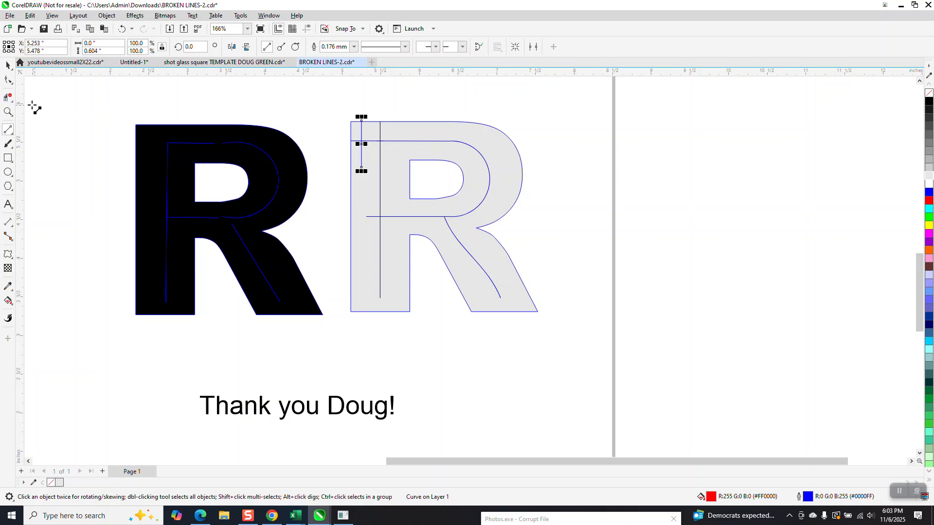
{"action": "left_click", "coordinate": [8, 99]}
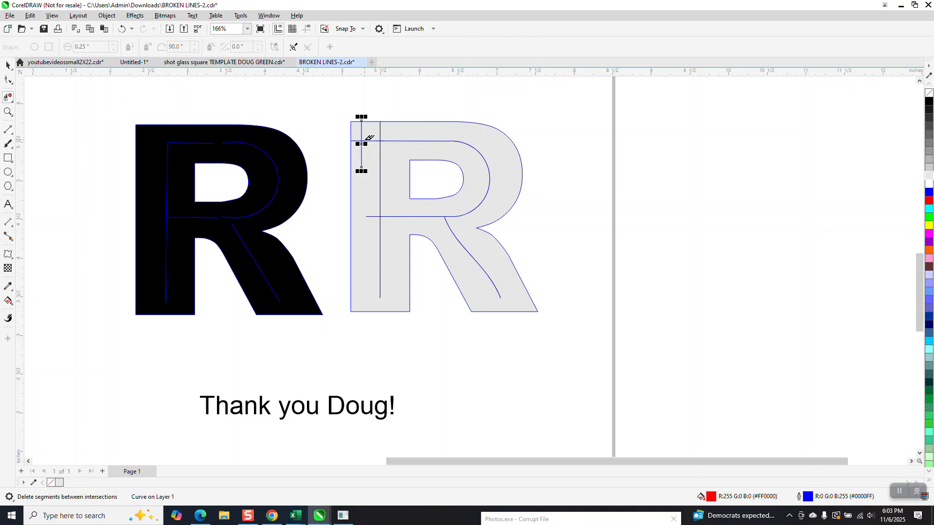
{"action": "left_click", "coordinate": [361, 140]}
{"action": "left_click", "coordinate": [382, 132]}
{"action": "left_click", "coordinate": [374, 216]}
{"action": "left_click", "coordinate": [8, 64]}
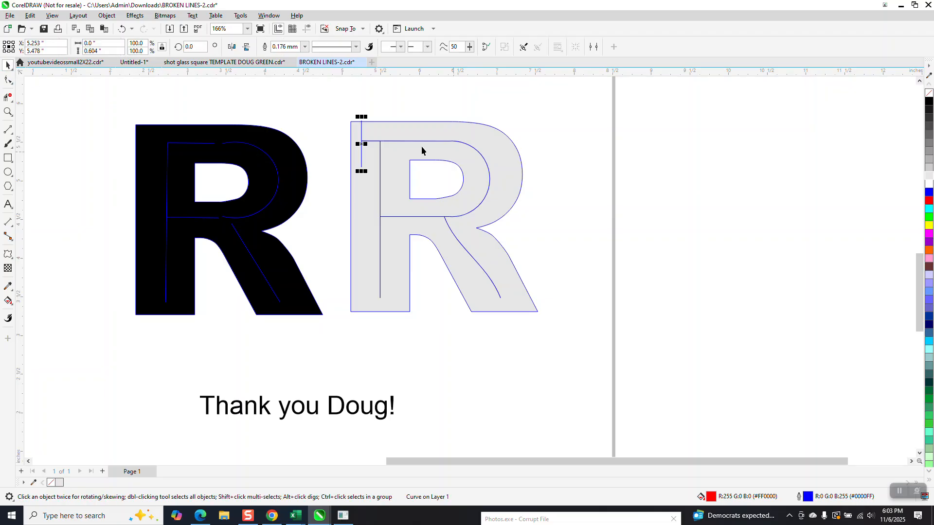
{"action": "left_click", "coordinate": [361, 143]}
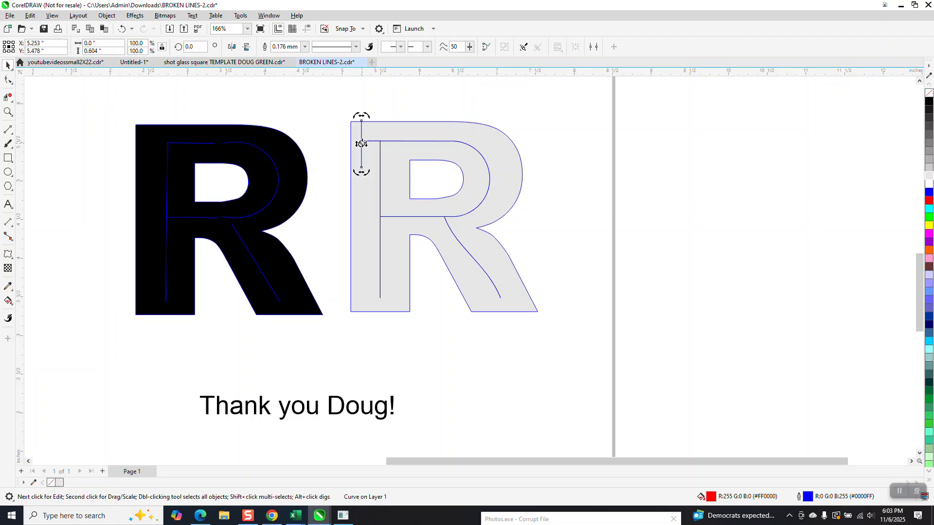
{"action": "key", "text": "Escape"}
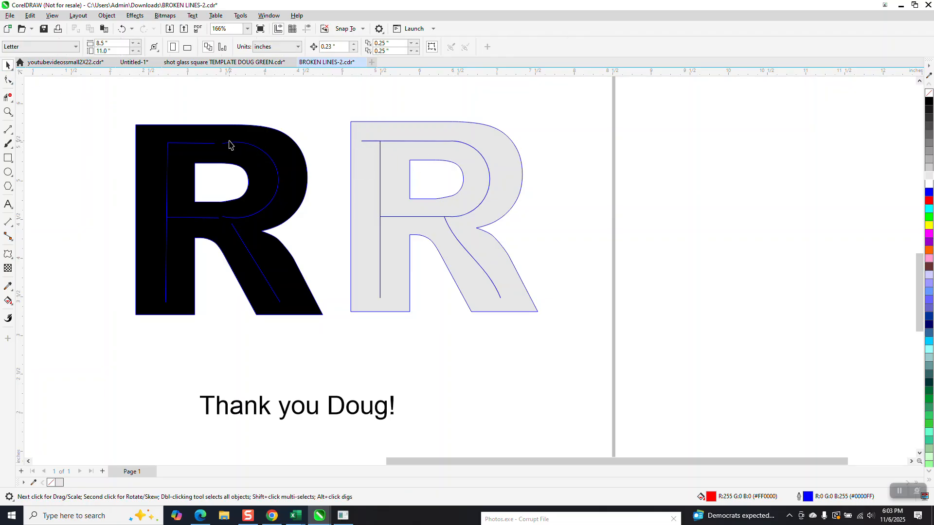
- Trim the end of the bowl's upper centre line that overhangs the stem line on the grey R
{"action": "left_click", "coordinate": [7, 97]}
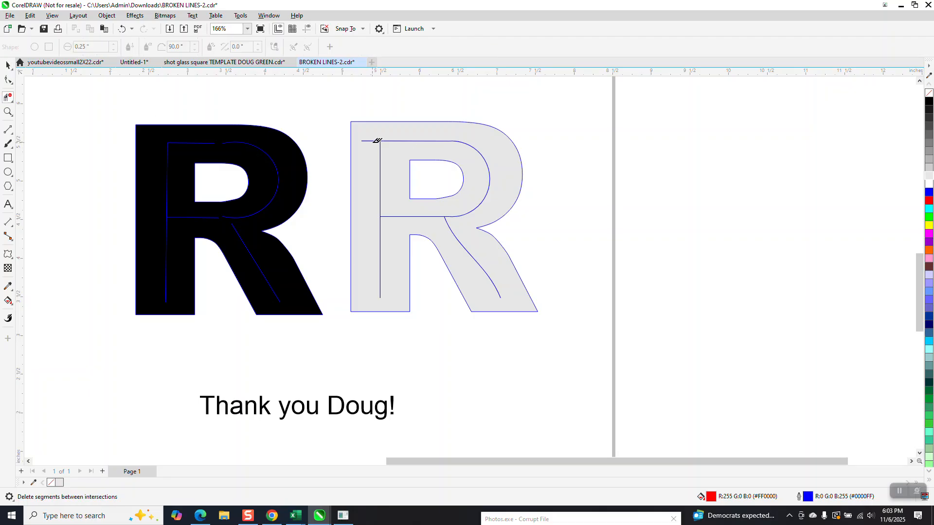
{"action": "left_click", "coordinate": [376, 141]}
{"action": "scroll", "coordinate": [466, 216], "scroll_direction": "down", "scroll_amount": 1}
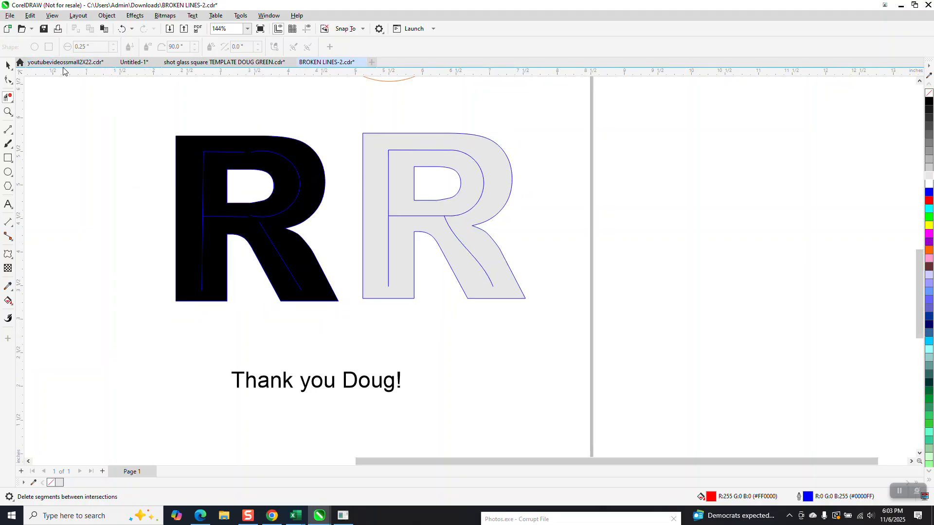
- Set both the horizontal and vertical duplicate distances to 0 inches
{"action": "left_click", "coordinate": [9, 66]}
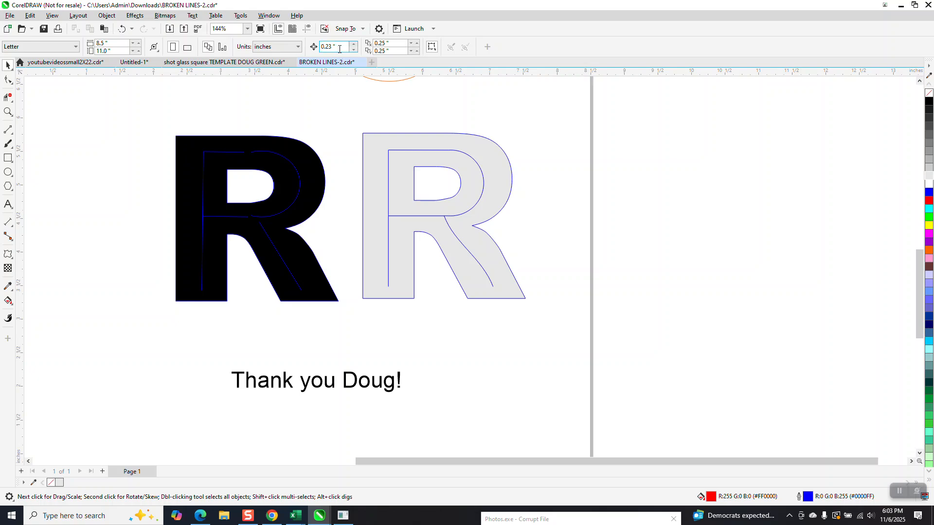
{"action": "left_click_drag", "start_coordinate": [393, 44], "coordinate": [345, 50]}
{"action": "type", "text": "0"}
{"action": "key", "text": "Tab"}
{"action": "type", "text": "0"}
{"action": "key", "text": "Return"}
- Set the nudge distance to 3 inches and move the grey R outline that far right, off its centre lines
{"action": "left_click", "coordinate": [396, 132]}
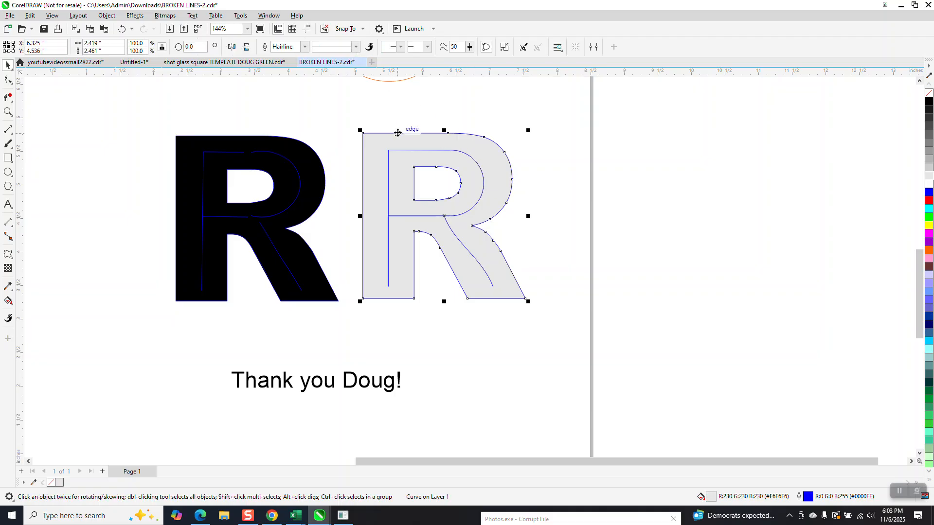
{"action": "left_click", "coordinate": [375, 118]}
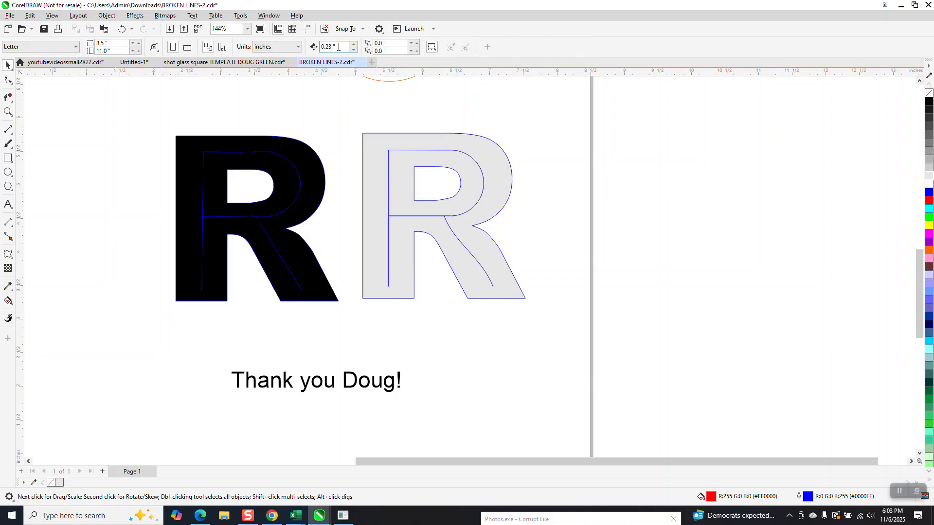
{"action": "type", "text": "3"}
{"action": "left_click", "coordinate": [476, 142]}
{"action": "key", "text": "Right"}
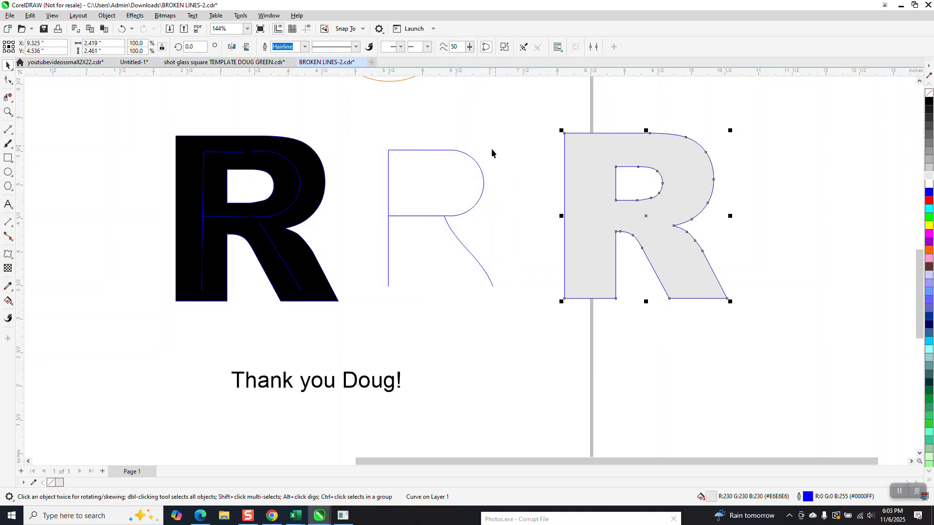
- Create a blue Smart Fill shape from the bowl area enclosed by the centre lines
{"action": "left_click", "coordinate": [8, 302]}
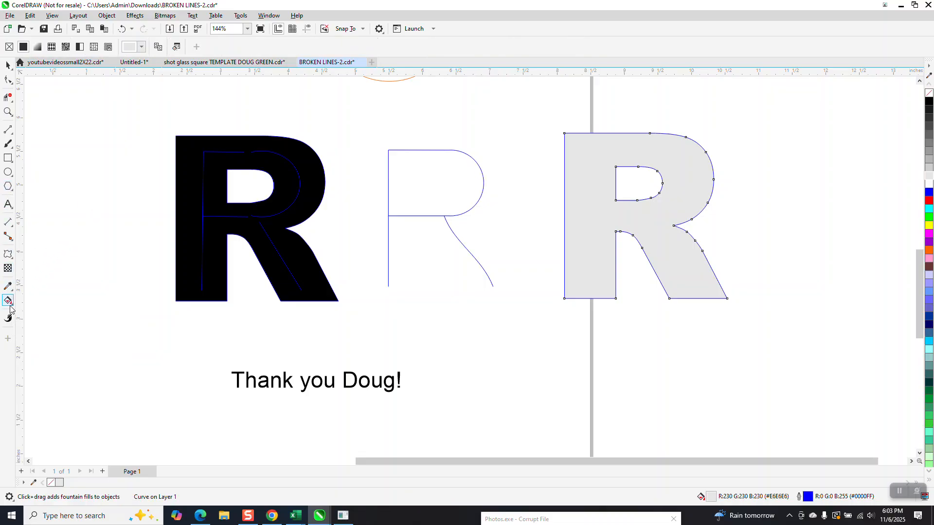
{"action": "left_click", "coordinate": [11, 308]}
{"action": "left_click", "coordinate": [44, 311]}
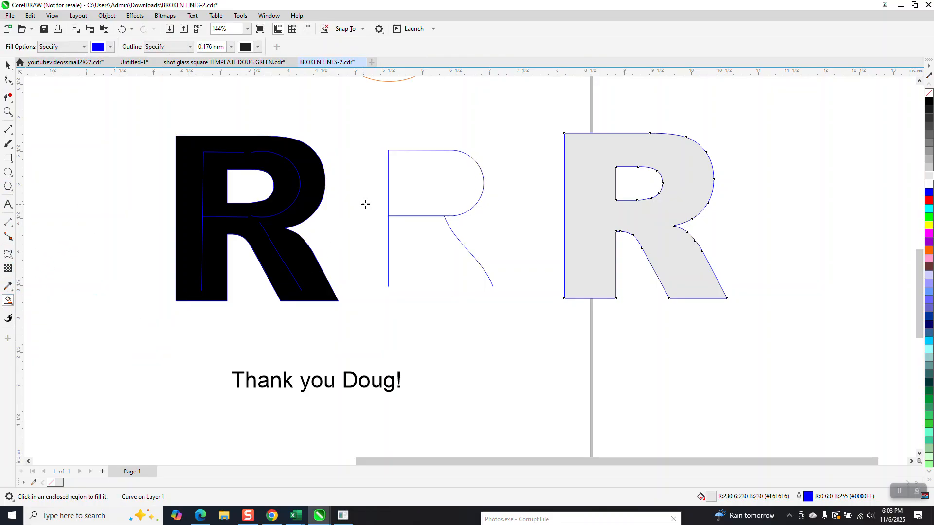
{"action": "left_click", "coordinate": [401, 186]}
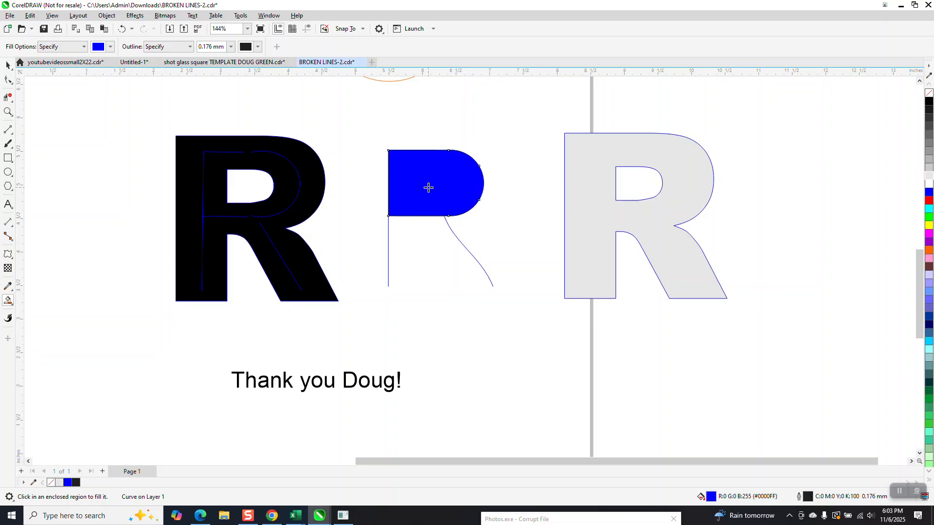
- Move the blue bowl shape 3 inches right onto the grey R, and give it no fill with a red outline
{"action": "key", "text": "Right"}
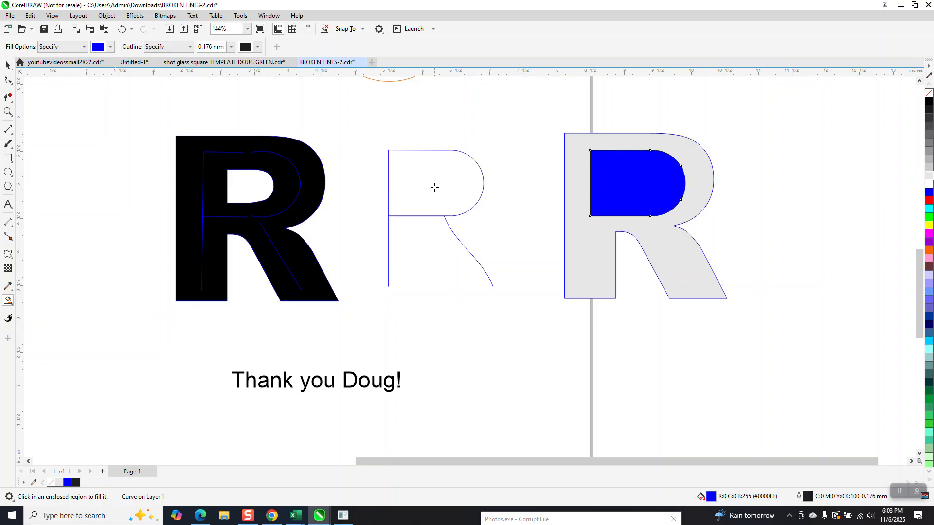
{"action": "left_click", "coordinate": [929, 93]}
{"action": "right_click", "coordinate": [929, 200]}
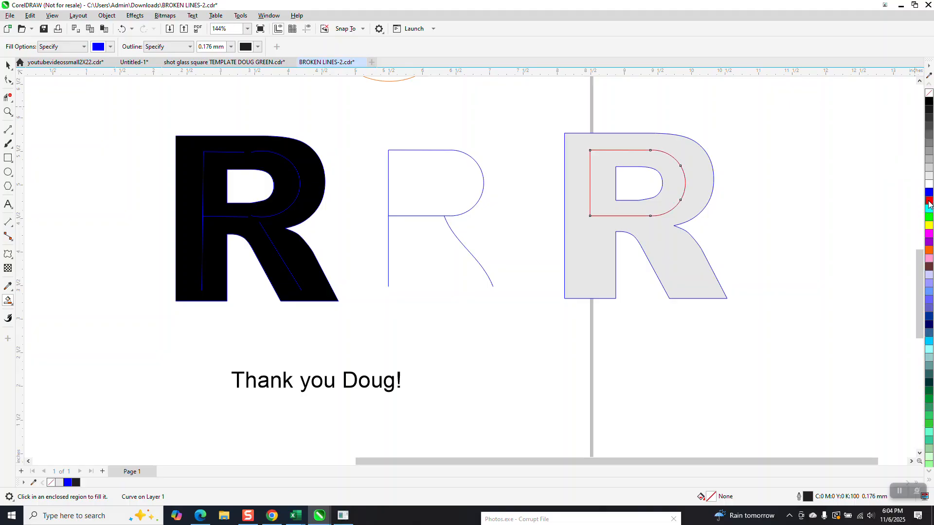
- Set the nudge distance to 0.1 inches and shift the red bowl shape's four curved-side nodes right by that amount
{"action": "left_click", "coordinate": [8, 113]}
{"action": "left_click_drag", "start_coordinate": [633, 130], "coordinate": [734, 261]}
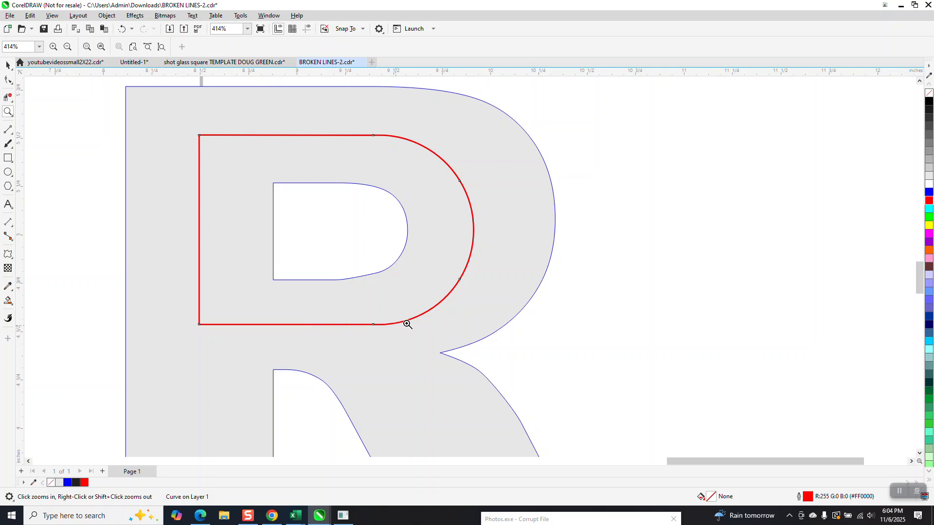
{"action": "left_click", "coordinate": [9, 80]}
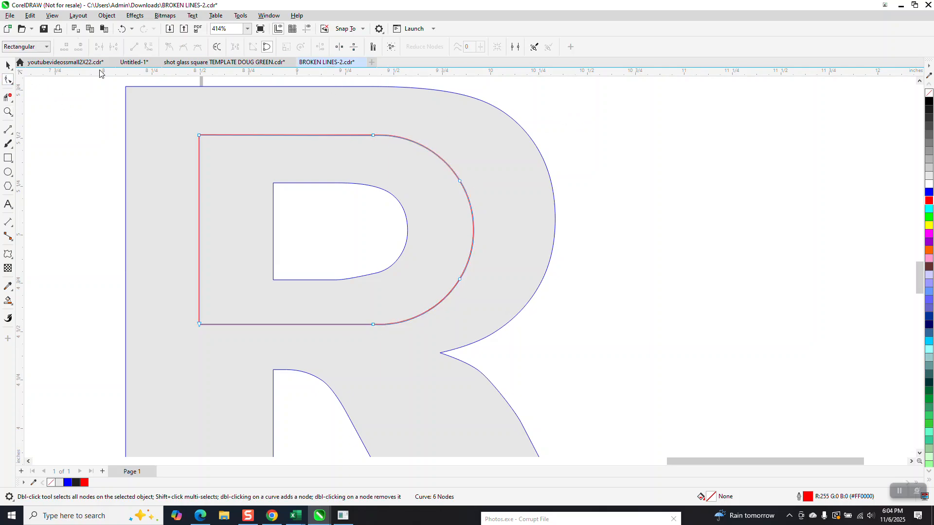
{"action": "left_click", "coordinate": [8, 66]}
{"action": "left_click", "coordinate": [650, 144]}
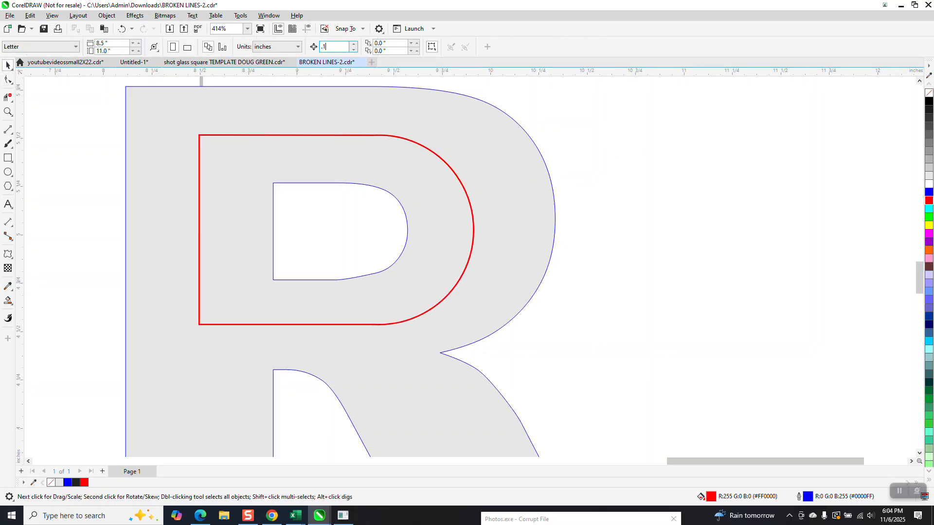
{"action": "left_click", "coordinate": [8, 80]}
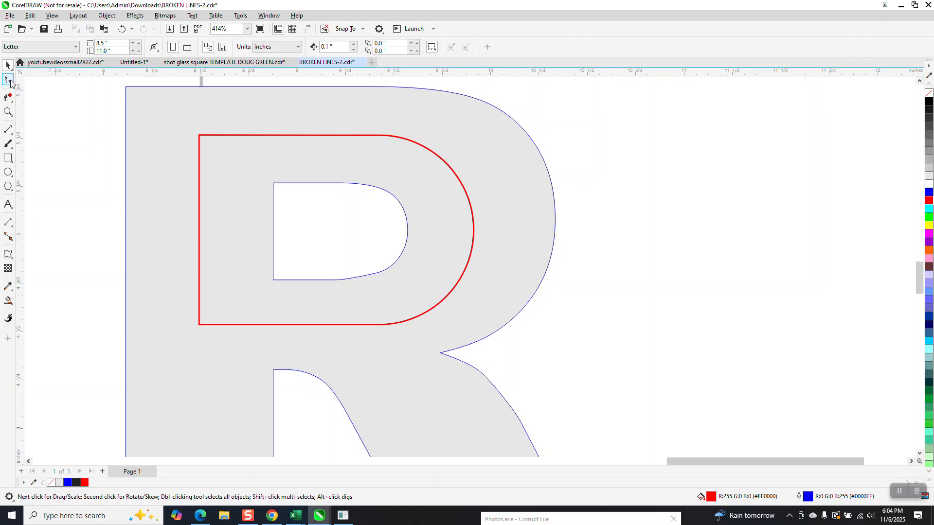
{"action": "left_click", "coordinate": [410, 143]}
{"action": "left_click_drag", "start_coordinate": [378, 315], "coordinate": [496, 344]}
{"action": "key", "text": "Right"}
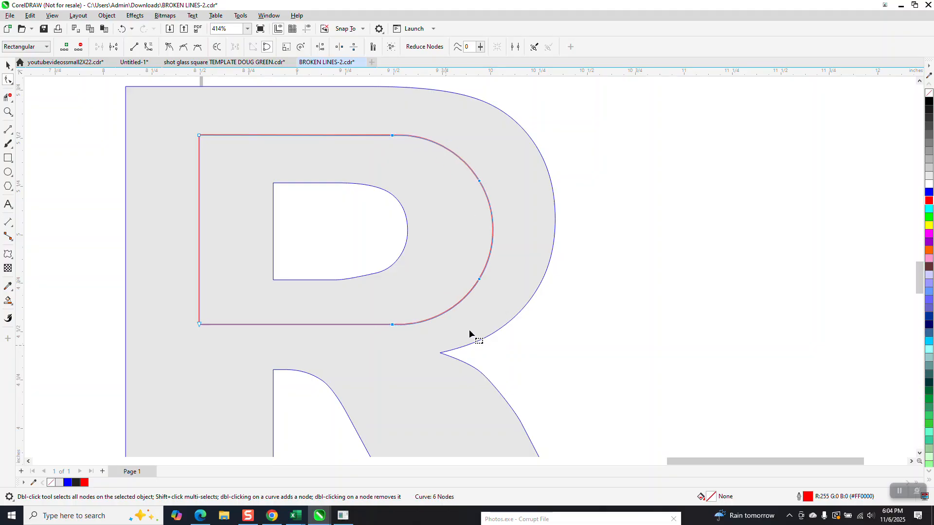
- Set the nudge distance to 0.05 inches and shift the red bowl shape's four curved-side nodes left by that amount
{"action": "left_click", "coordinate": [8, 65]}
{"action": "left_click", "coordinate": [110, 130]}
{"action": "left_click_drag", "start_coordinate": [335, 48], "coordinate": [287, 50]}
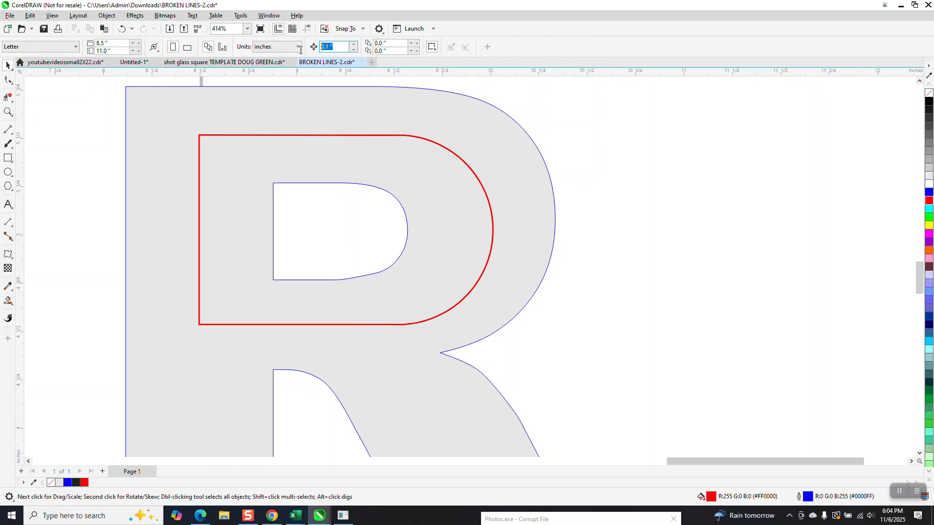
{"action": "type", "text": ".05"}
{"action": "key", "text": "F10"}
{"action": "left_click", "coordinate": [418, 140]}
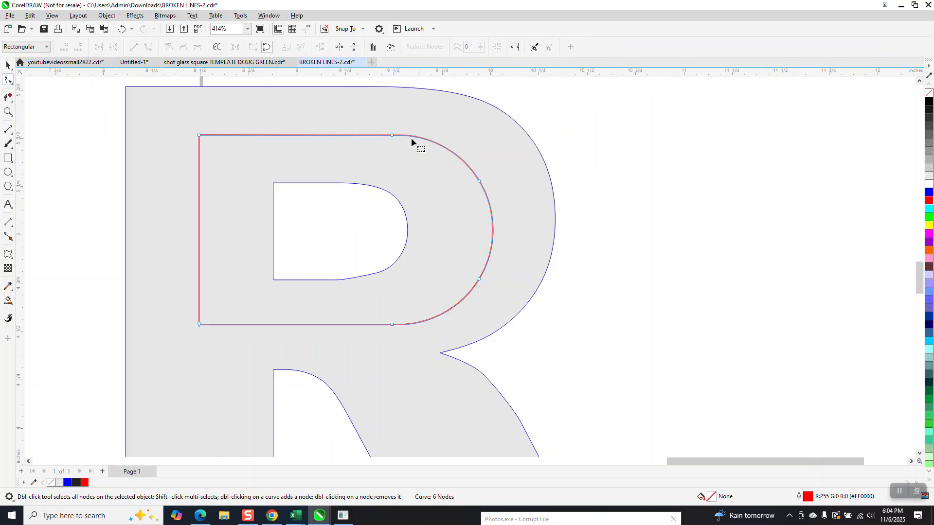
{"action": "left_click_drag", "start_coordinate": [367, 183], "coordinate": [522, 337]}
{"action": "key", "text": "Left"}
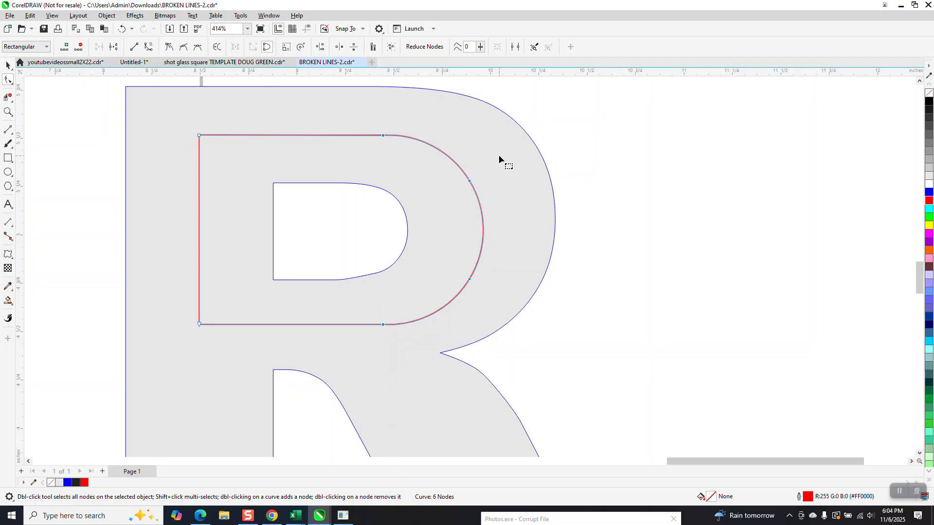
- Delete the original blue bowl arc and its upper and lower horizontal lines, keeping the stem and leg lines
{"action": "scroll", "coordinate": [499, 158], "scroll_direction": "down", "scroll_amount": 3}
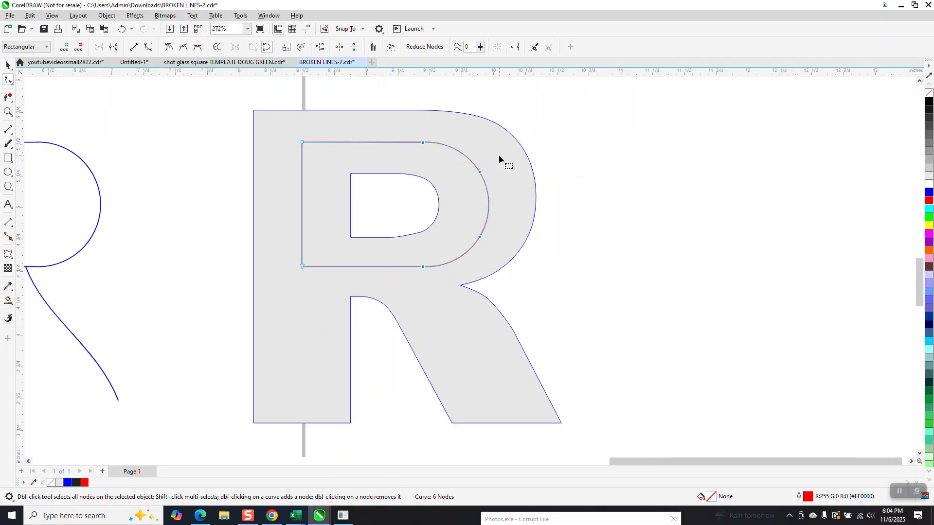
{"action": "scroll", "coordinate": [499, 158], "scroll_direction": "down", "scroll_amount": 1}
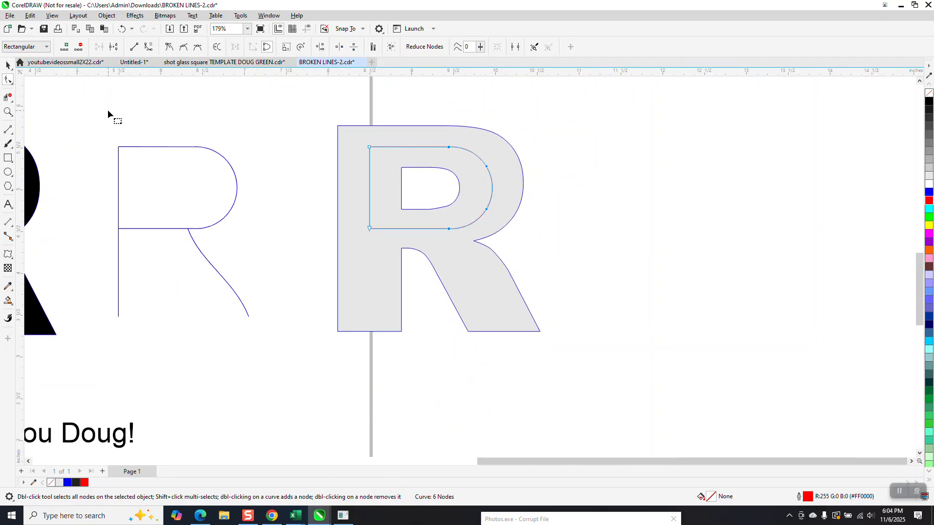
{"action": "left_click", "coordinate": [8, 65]}
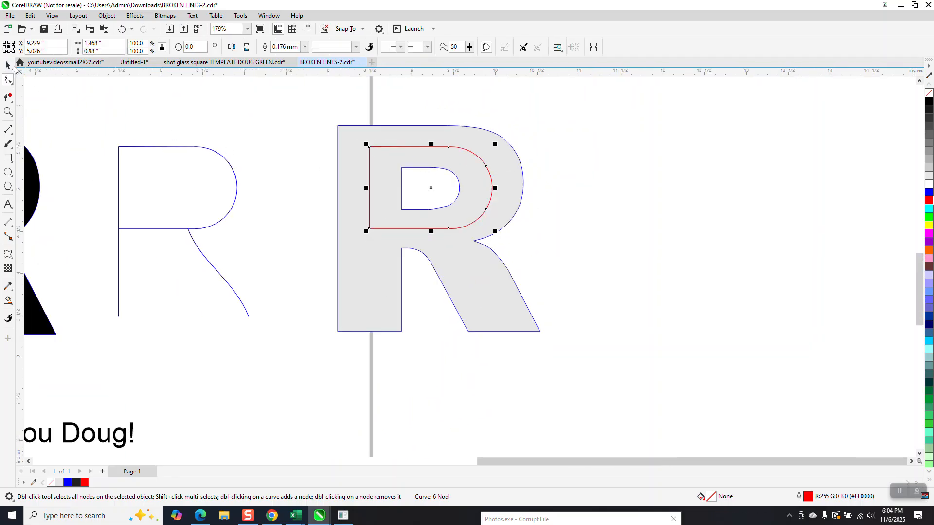
{"action": "left_click", "coordinate": [221, 158]}
{"action": "key", "text": "Delete"}
{"action": "left_click", "coordinate": [185, 147]}
{"action": "key", "text": "Delete"}
{"action": "double_click", "coordinate": [166, 229]}
{"action": "key", "text": "Delete"}
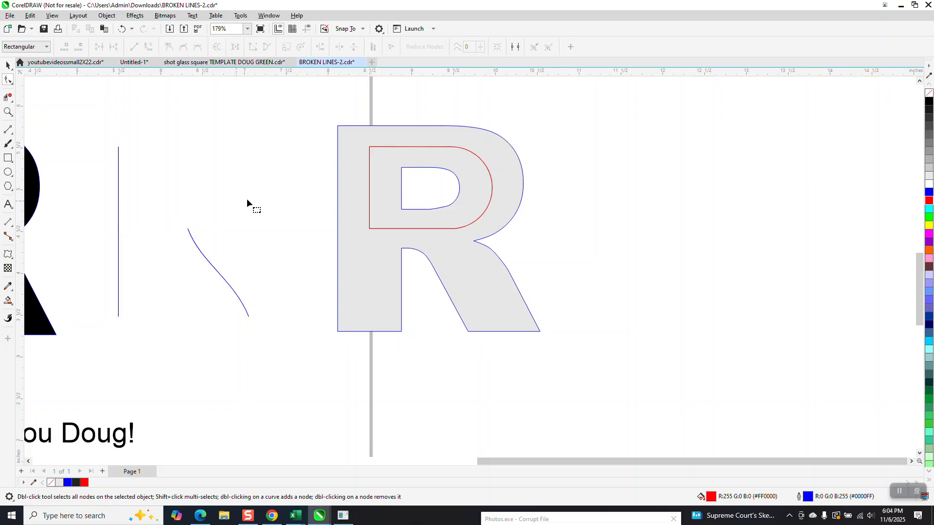
- Set the nudge distance to 3 inches and move the red bowl shape that far left onto the stem and leg lines
{"action": "left_click", "coordinate": [369, 194]}
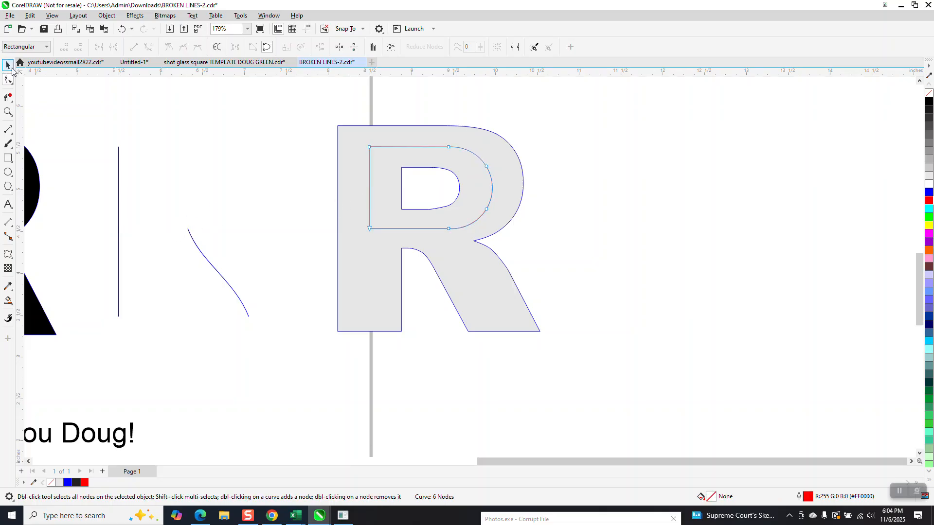
{"action": "left_click", "coordinate": [8, 65]}
{"action": "left_click", "coordinate": [215, 109]}
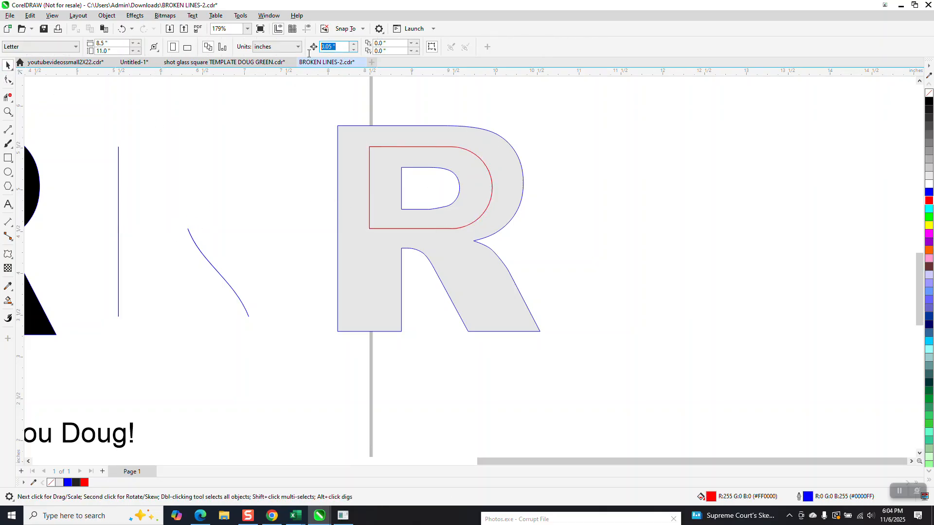
{"action": "type", "text": "3"}
{"action": "left_click", "coordinate": [372, 148]}
{"action": "key", "text": "Left"}
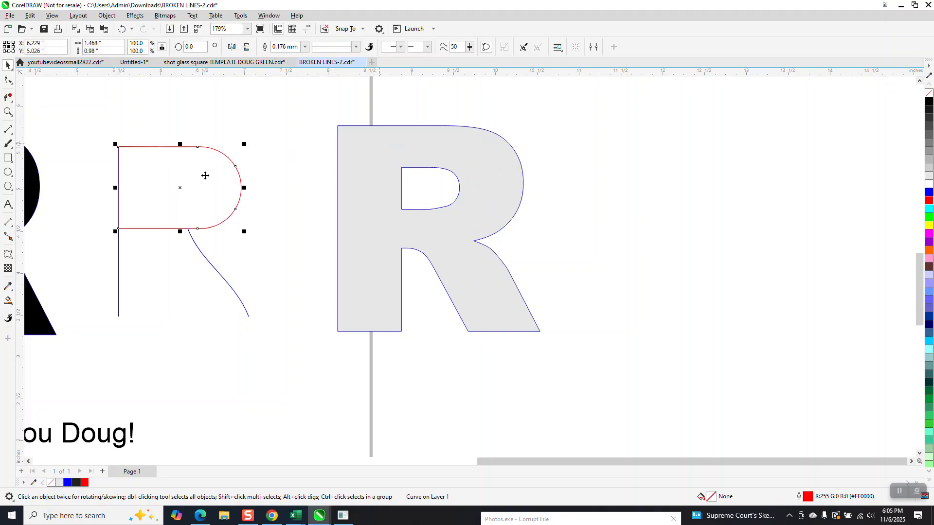
- Give the bowl and stem centre lines a blue outline
{"action": "left_click_drag", "start_coordinate": [98, 117], "coordinate": [220, 326]}
{"action": "right_click", "coordinate": [929, 193]}
{"action": "left_click", "coordinate": [783, 195]}
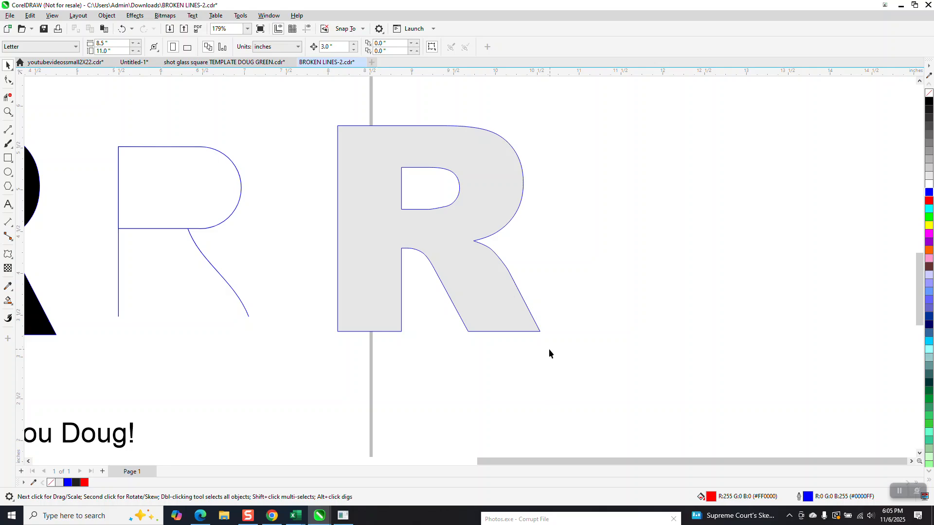
- Measure the gap between the two lower broken lines in the orange circle with a parallel dimension, and delete the dimension
{"action": "scroll", "coordinate": [243, 263], "scroll_direction": "down", "scroll_amount": 2}
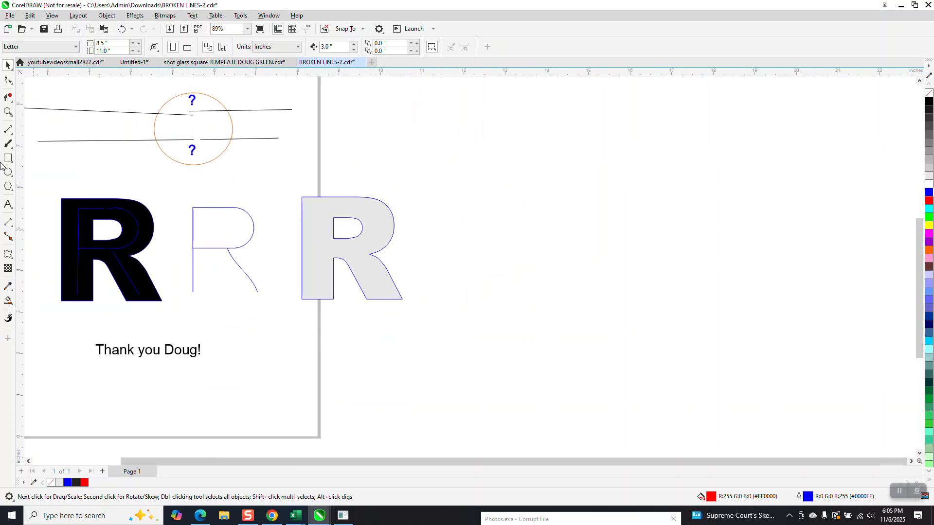
{"action": "left_click", "coordinate": [8, 111]}
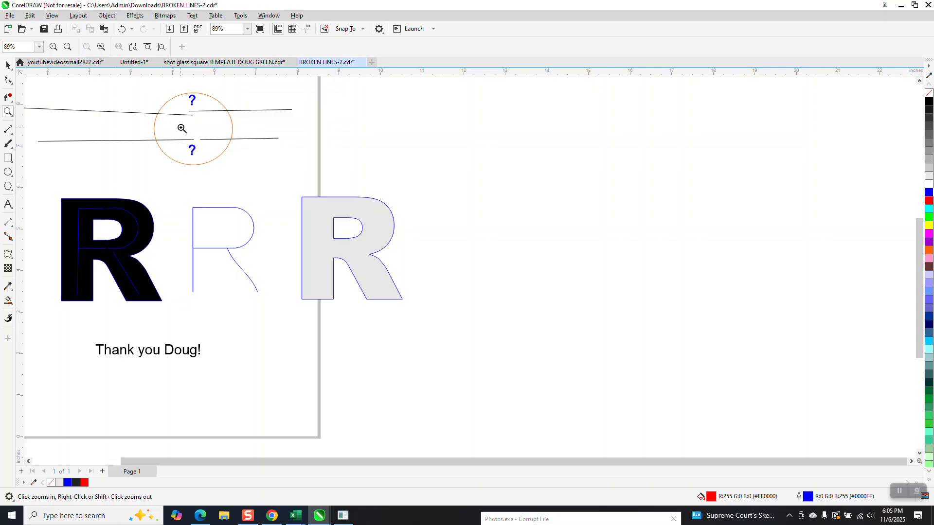
{"action": "left_click_drag", "start_coordinate": [182, 127], "coordinate": [231, 173]}
{"action": "scroll", "coordinate": [347, 222], "scroll_direction": "down", "scroll_amount": 2}
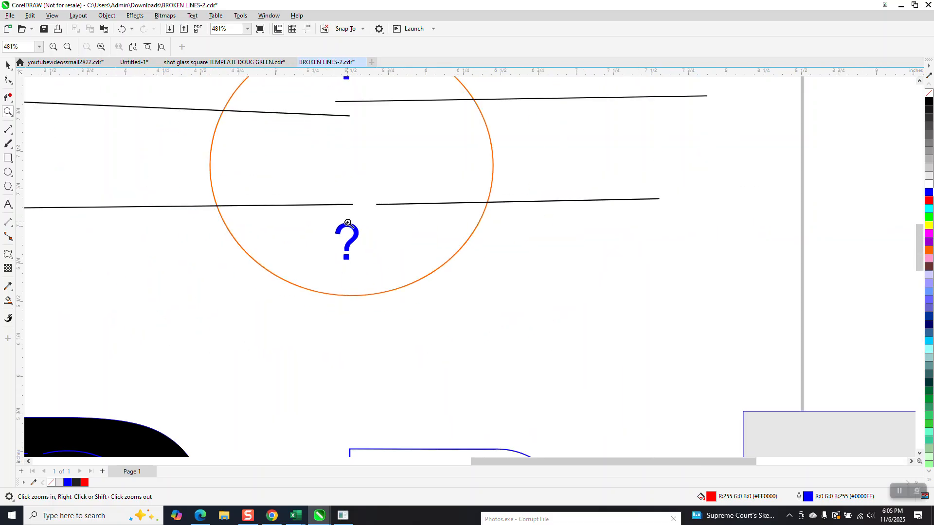
{"action": "left_click", "coordinate": [8, 80]}
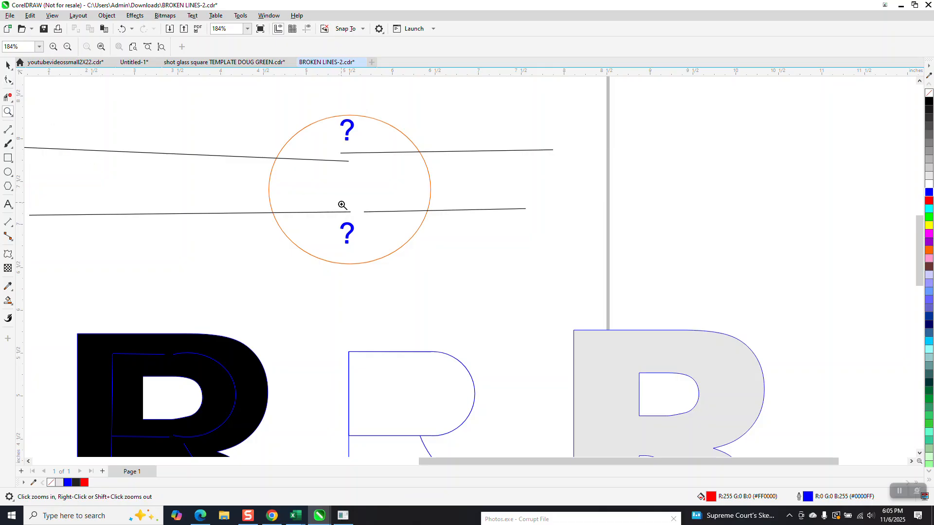
{"action": "left_click_drag", "start_coordinate": [342, 204], "coordinate": [391, 236]}
{"action": "left_click", "coordinate": [8, 65]}
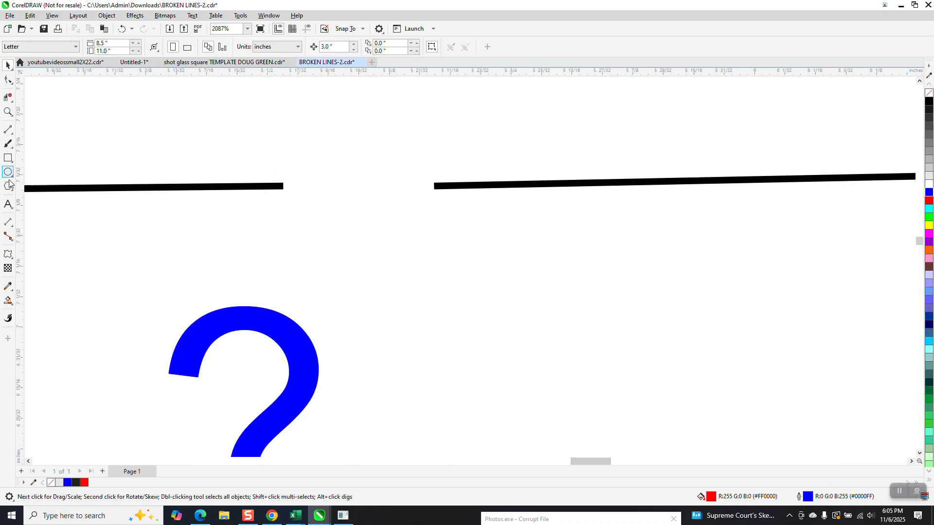
{"action": "left_click", "coordinate": [14, 231]}
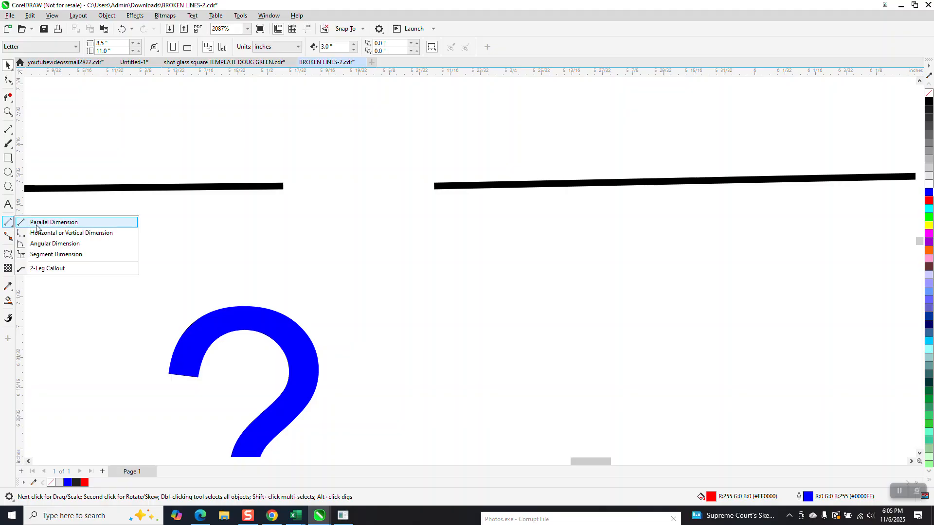
{"action": "left_click", "coordinate": [39, 221]}
{"action": "left_click_drag", "start_coordinate": [283, 186], "coordinate": [434, 188]}
{"action": "left_click", "coordinate": [434, 188]}
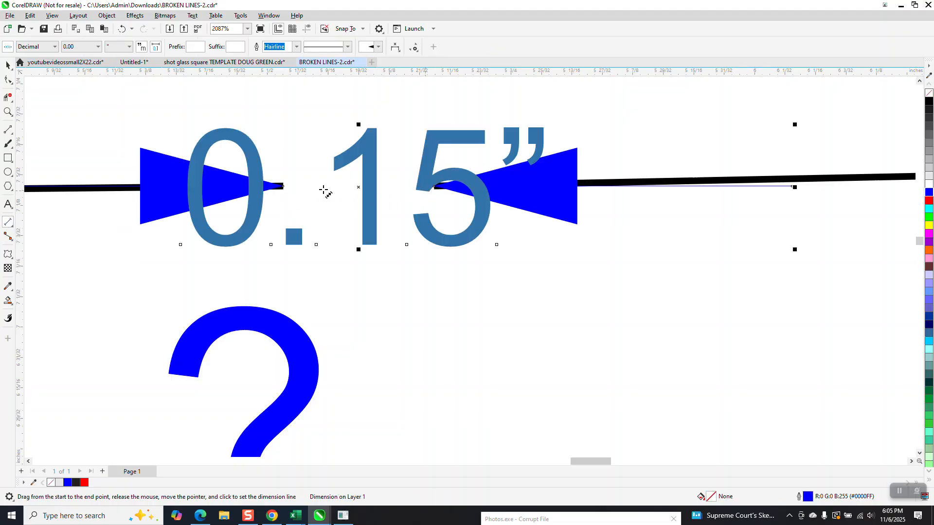
{"action": "key", "text": "Delete"}
{"action": "left_click", "coordinate": [8, 79]}
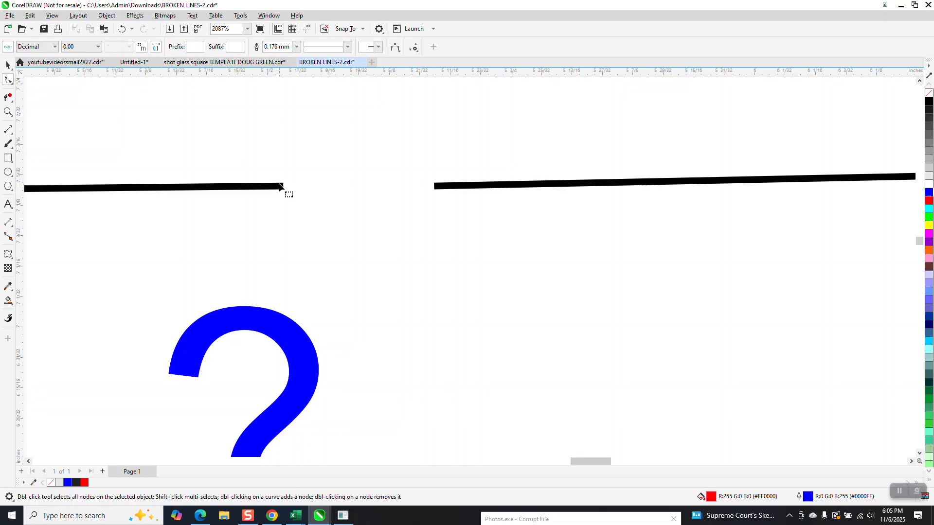
- Join the facing ends of the two lower broken lines with Join Curves in Extend mode at a 0.16" gap tolerance
{"action": "left_click", "coordinate": [282, 188]}
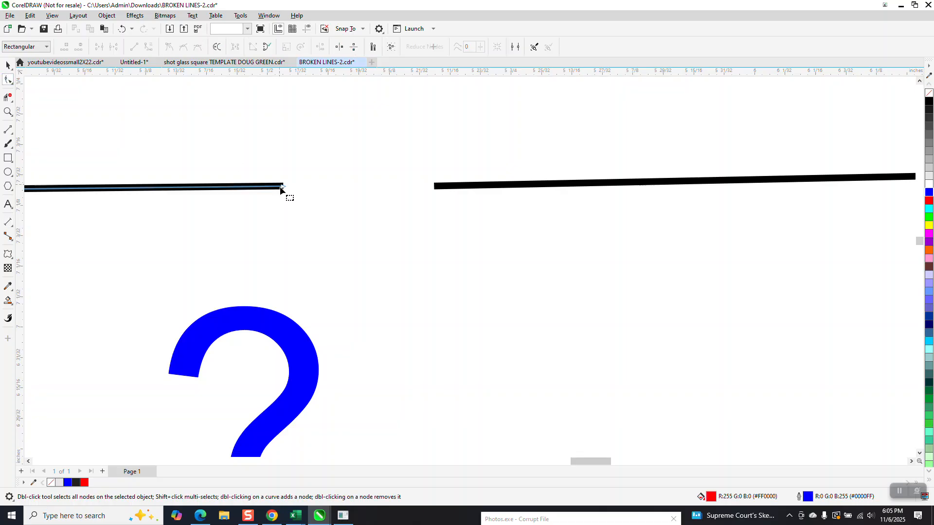
{"action": "left_click", "coordinate": [440, 187], "text": "shift"}
{"action": "left_click_drag", "start_coordinate": [457, 240], "coordinate": [503, 257]}
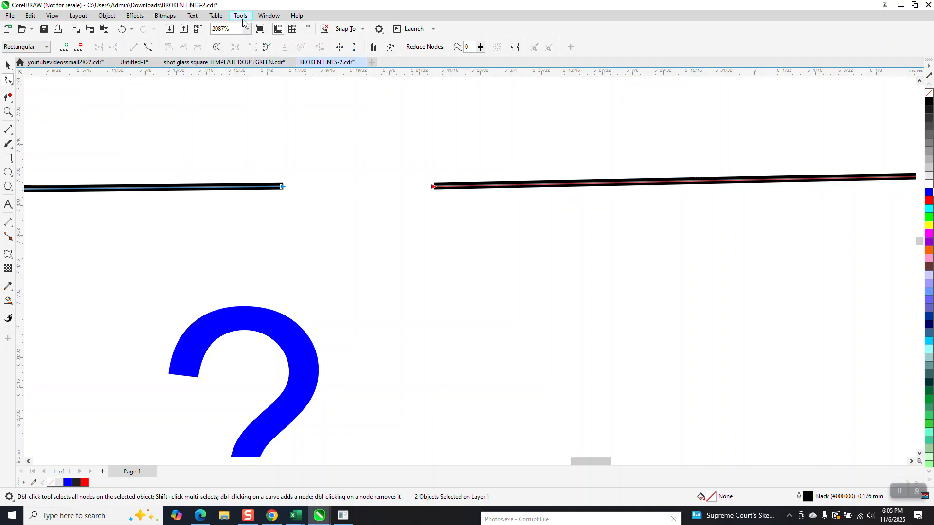
{"action": "left_click", "coordinate": [269, 15]}
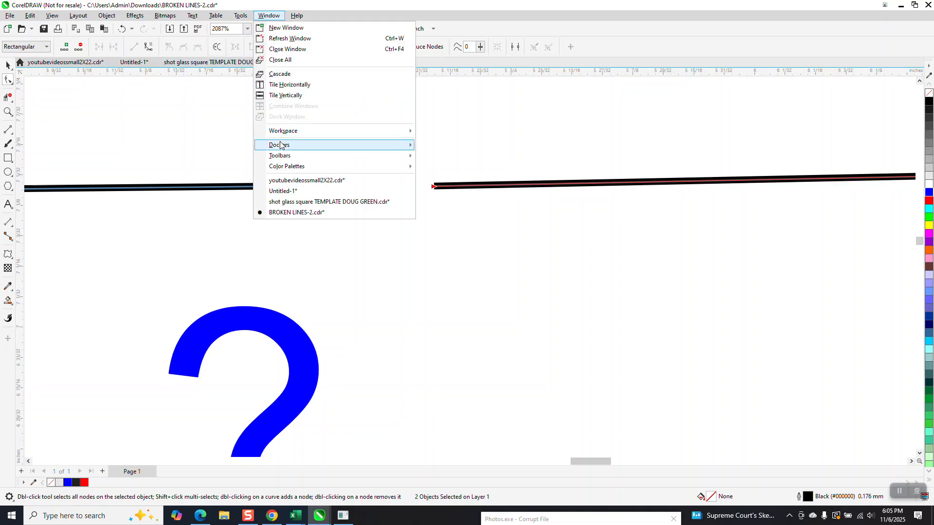
{"action": "mouse_move", "coordinate": [282, 145]}
{"action": "left_click", "coordinate": [442, 304]}
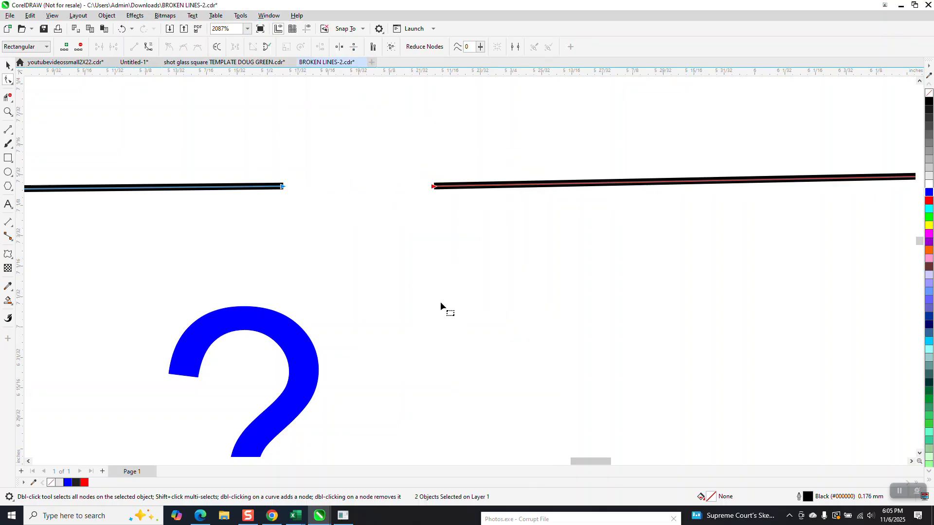
{"action": "left_click", "coordinate": [833, 119]}
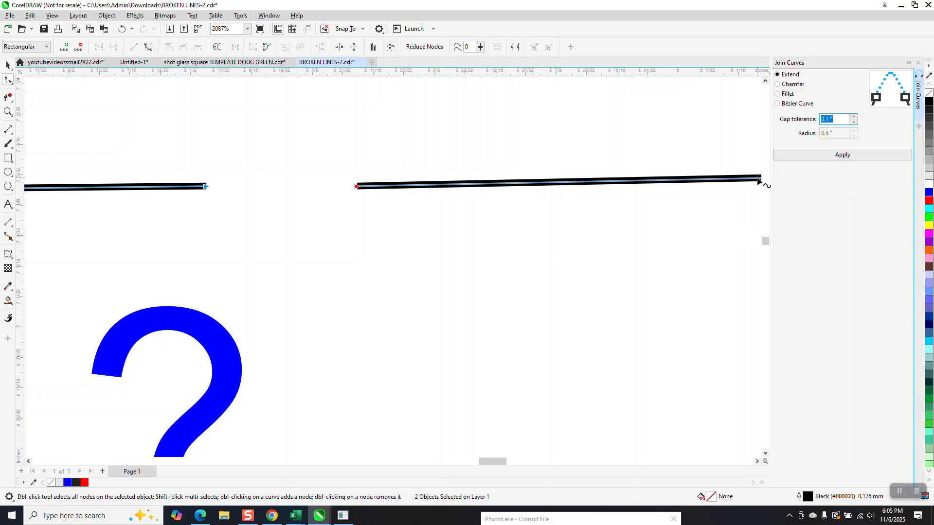
{"action": "type", "text": "."}
{"action": "left_click", "coordinate": [850, 156]}
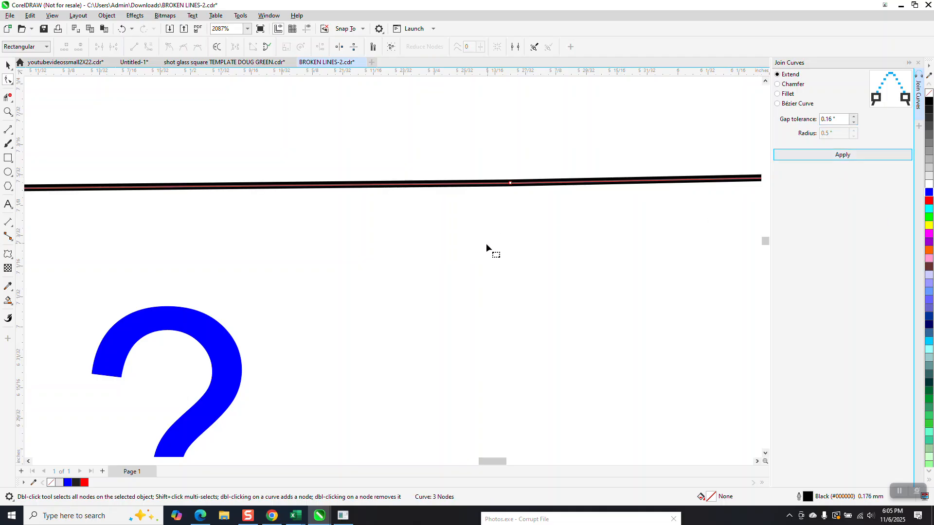
- Try to join the overlapping ends of the two upper lines with Join Curves in Extend mode, and undo the join
{"action": "scroll", "coordinate": [474, 296], "scroll_direction": "down", "scroll_amount": 5}
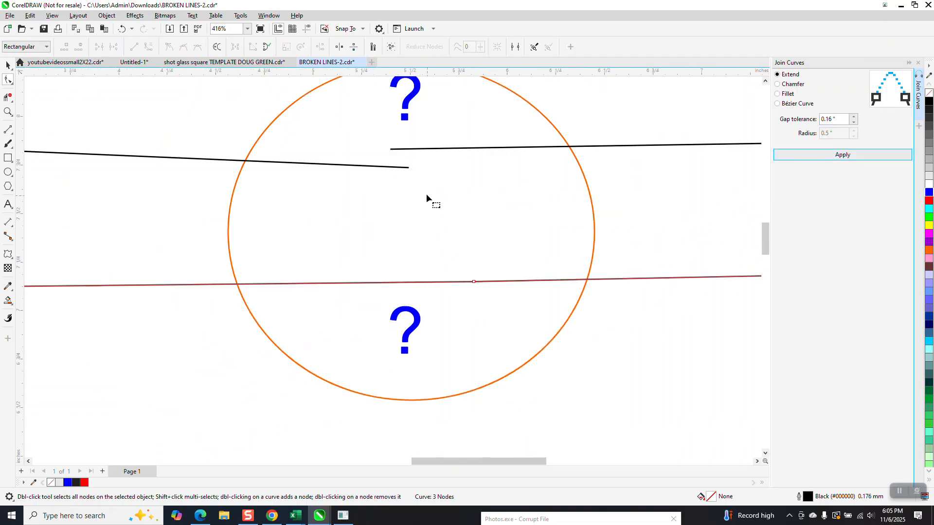
{"action": "left_click", "coordinate": [392, 150]}
{"action": "left_click", "coordinate": [8, 112]}
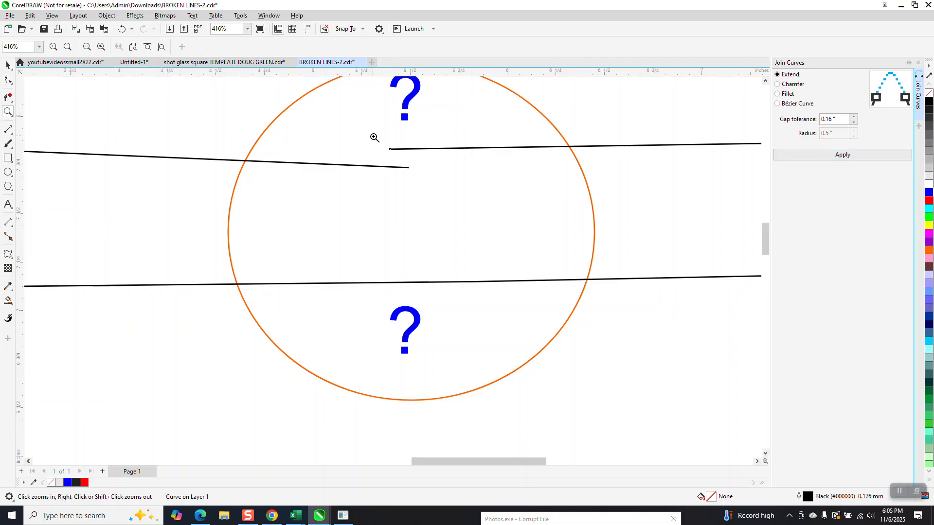
{"action": "left_click_drag", "start_coordinate": [373, 136], "coordinate": [457, 215]}
{"action": "left_click", "coordinate": [8, 80]}
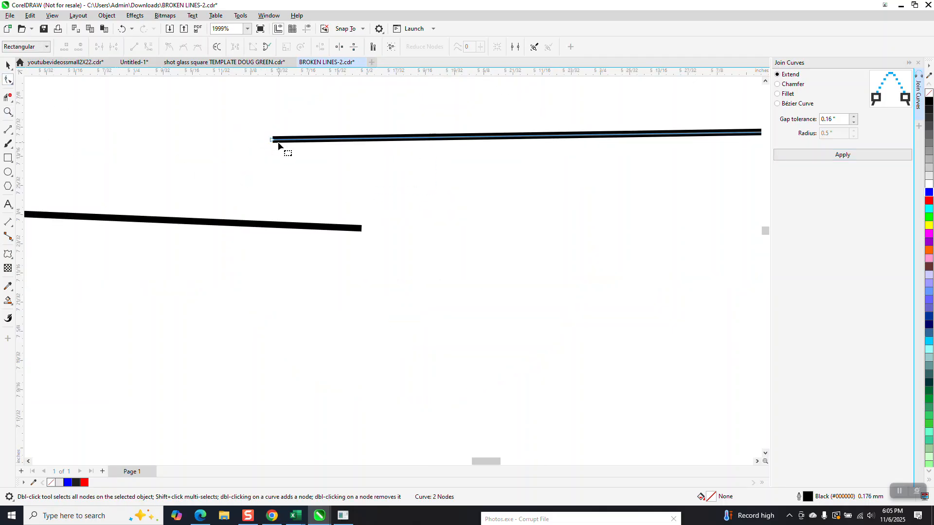
{"action": "left_click", "coordinate": [358, 228], "text": "shift"}
{"action": "left_click_drag", "start_coordinate": [248, 123], "coordinate": [403, 259]}
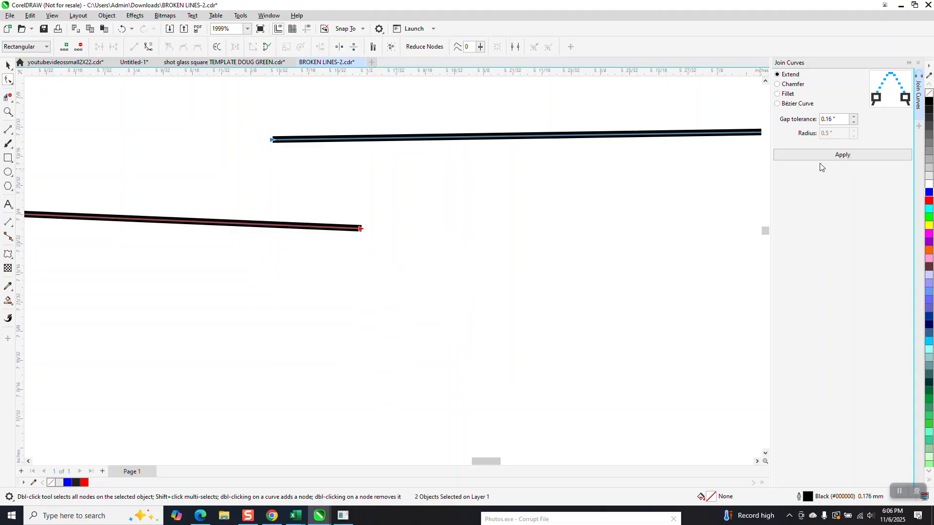
{"action": "left_click", "coordinate": [840, 157]}
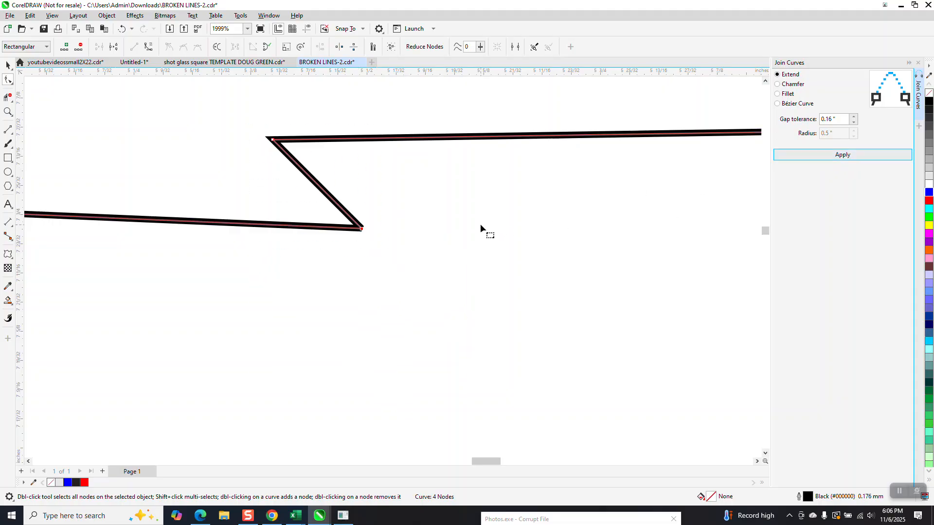
{"action": "left_click", "coordinate": [125, 31]}
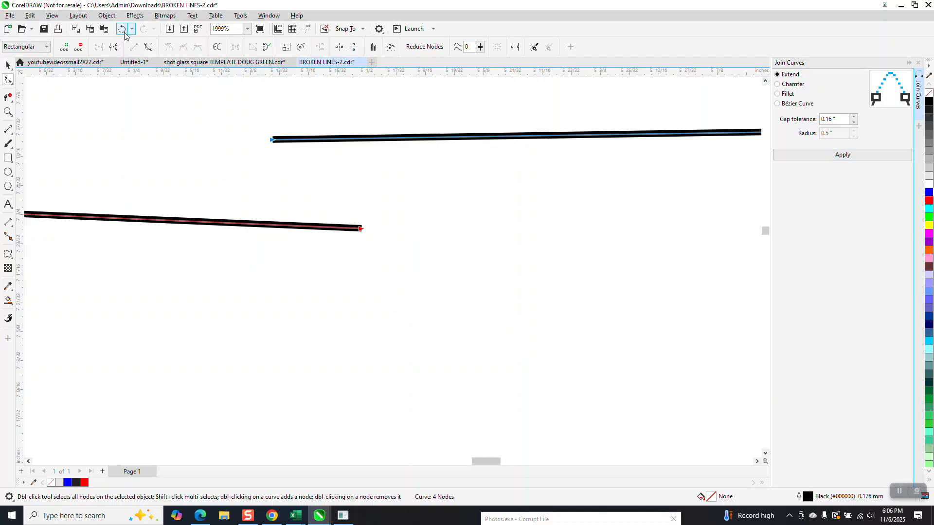
- Move the inner end node of the left upper line onto the inner end of the right upper line
{"action": "left_click_drag", "start_coordinate": [363, 231], "coordinate": [244, 135]}
{"action": "left_click", "coordinate": [351, 227]}
{"action": "left_click", "coordinate": [334, 224]}
{"action": "scroll", "coordinate": [384, 273], "scroll_direction": "down", "scroll_amount": 5}
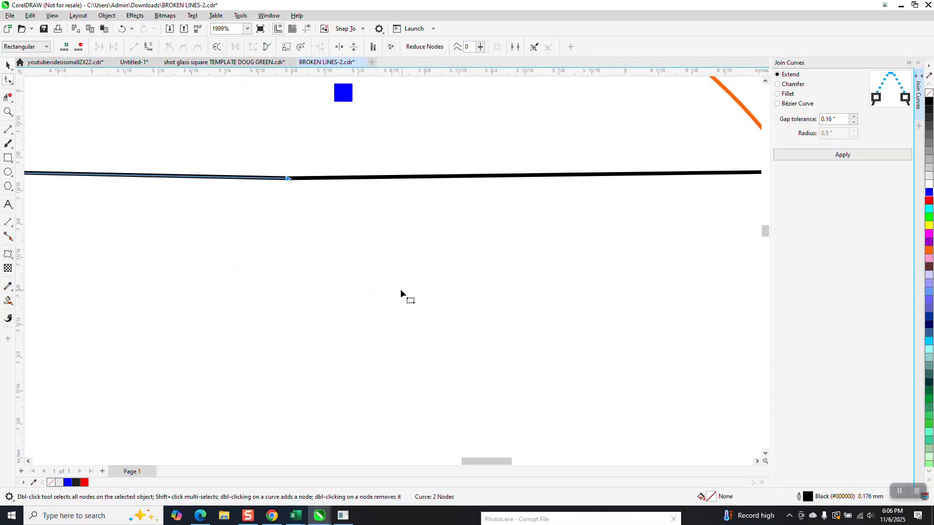
{"action": "scroll", "coordinate": [359, 274], "scroll_direction": "down", "scroll_amount": 9}
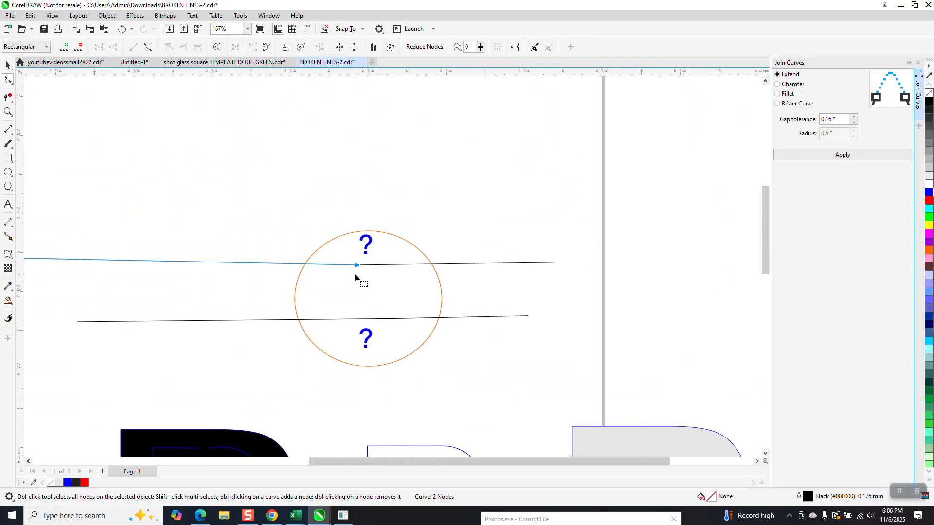
{"action": "left_click", "coordinate": [7, 112]}
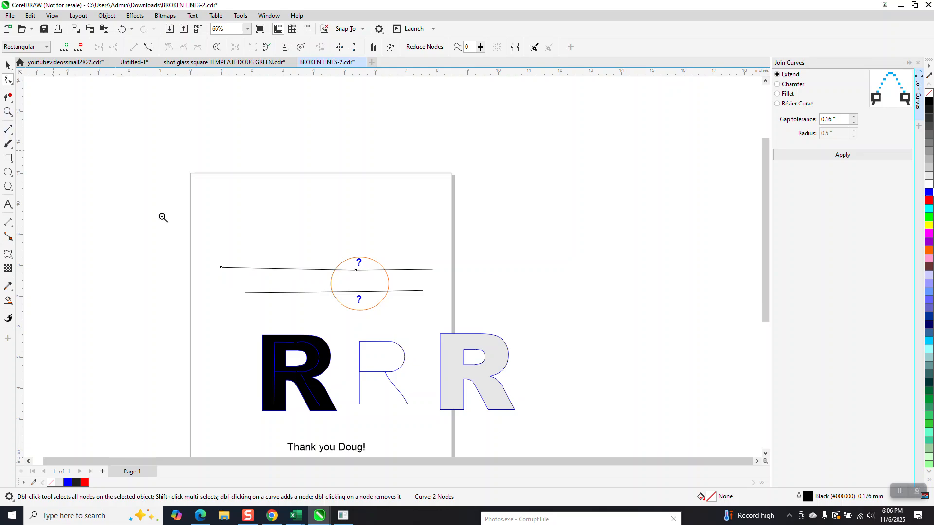
{"action": "left_click_drag", "start_coordinate": [351, 332], "coordinate": [450, 419]}
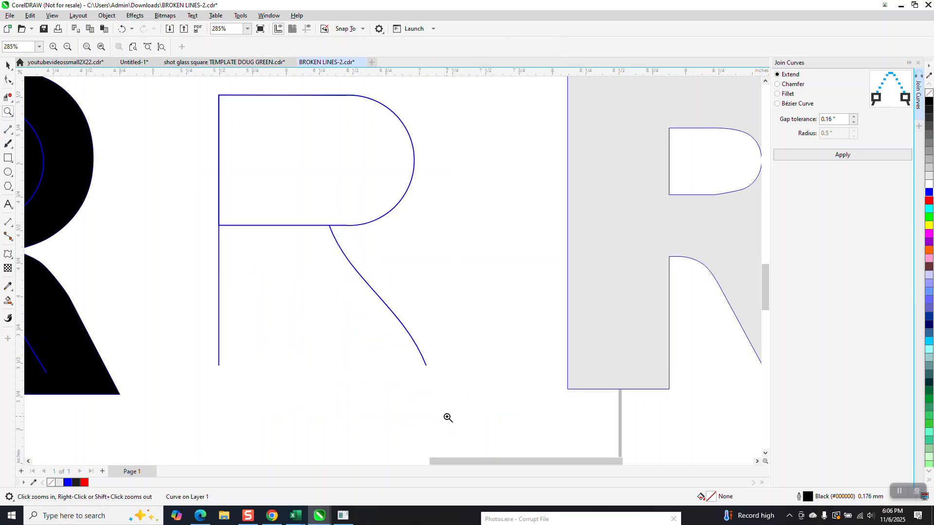
{"action": "scroll", "coordinate": [333, 312], "scroll_direction": "down", "scroll_amount": 1}
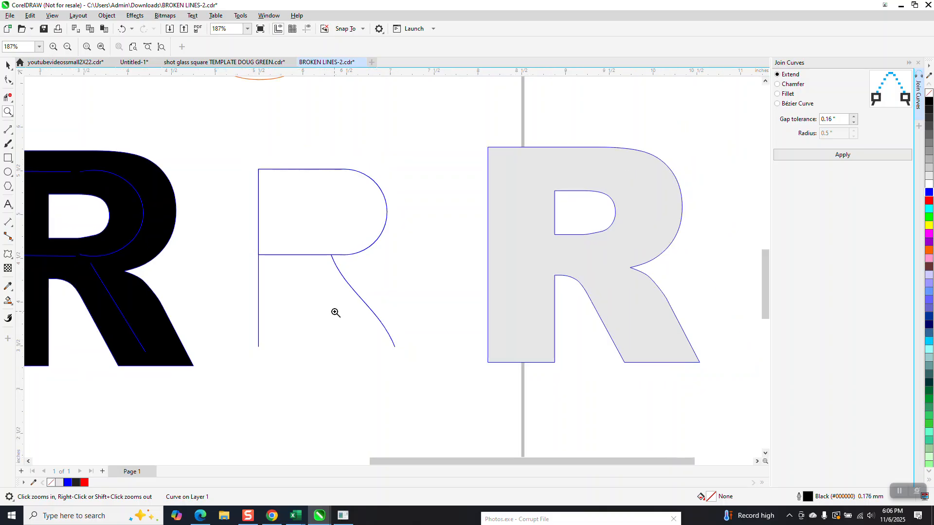
{"action": "scroll", "coordinate": [336, 312], "scroll_direction": "down", "scroll_amount": 1}
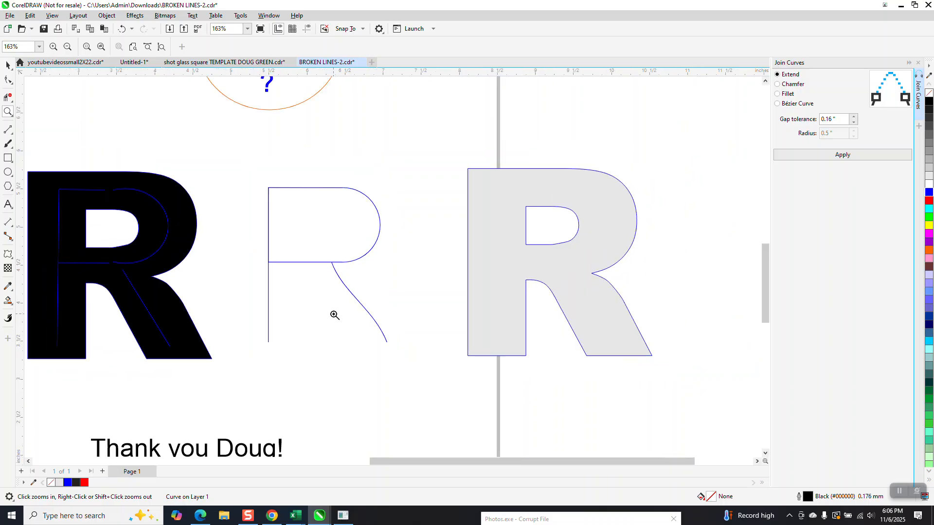